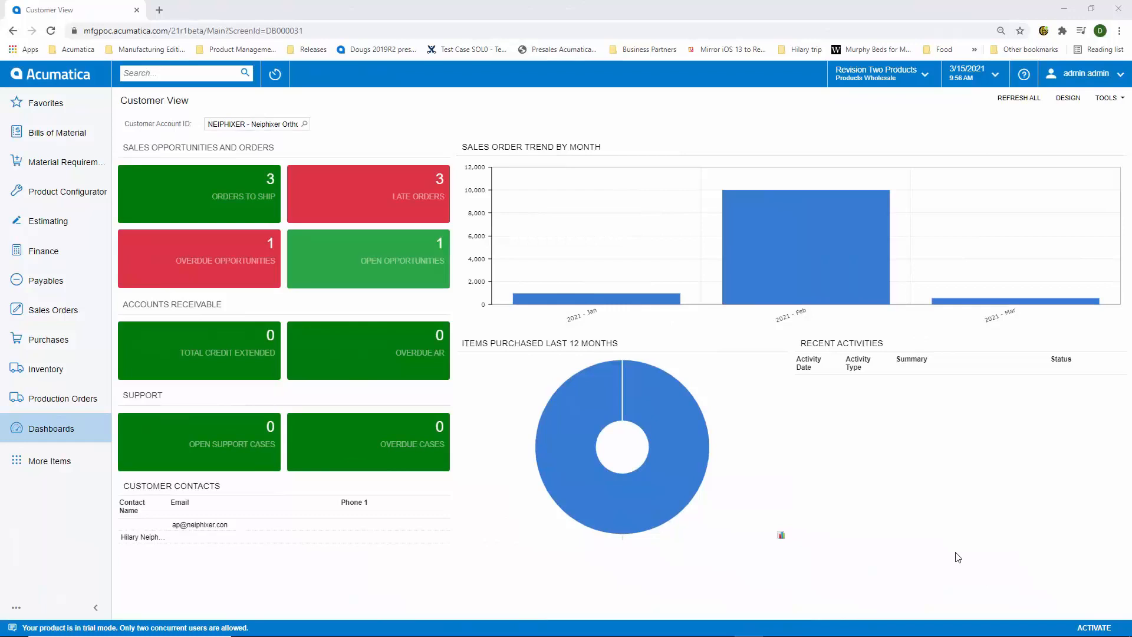
- Open the customer's open opportunity for custom arthroscopy drapes and add a new estimate with inventory ID NEW DRAPE
click(395, 244)
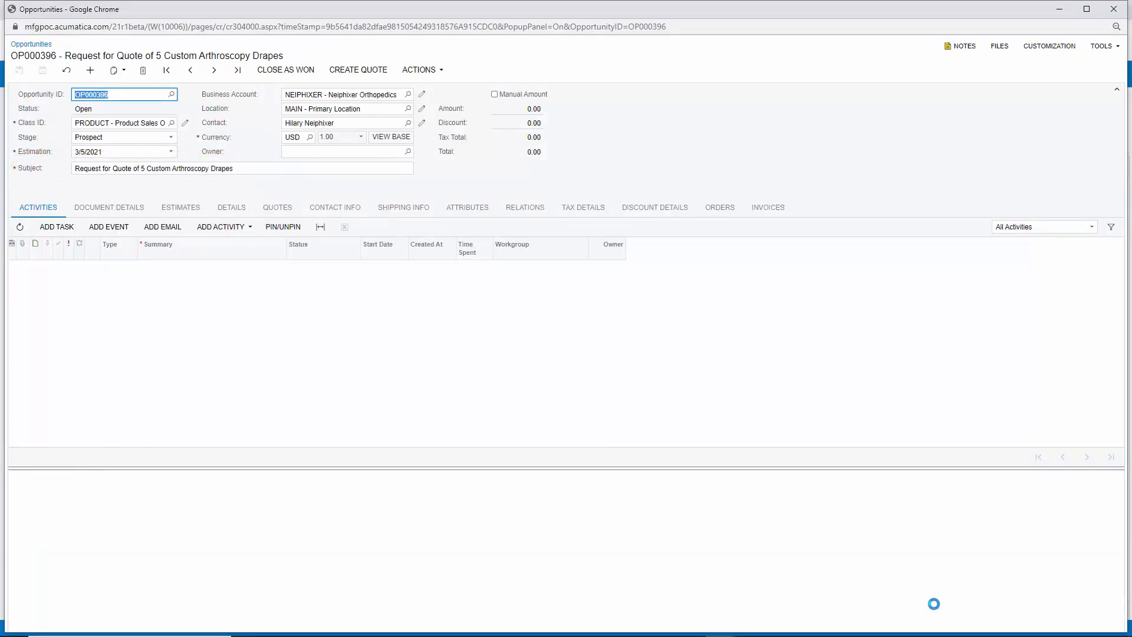
click(181, 206)
click(96, 227)
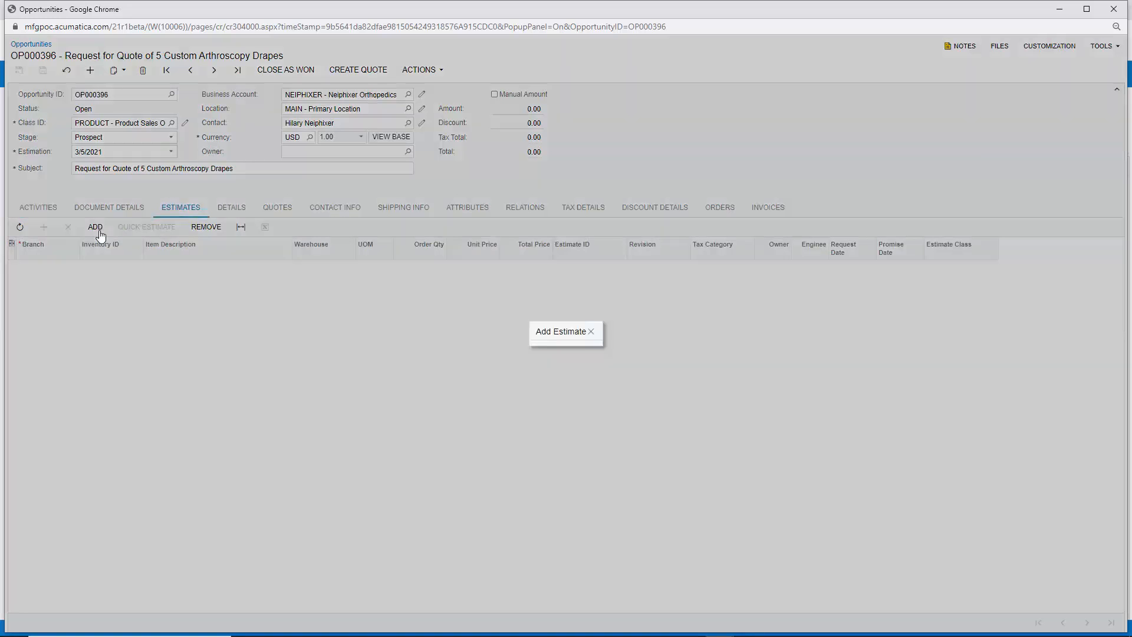
click(520, 303)
text(NEW_DRAPE_)
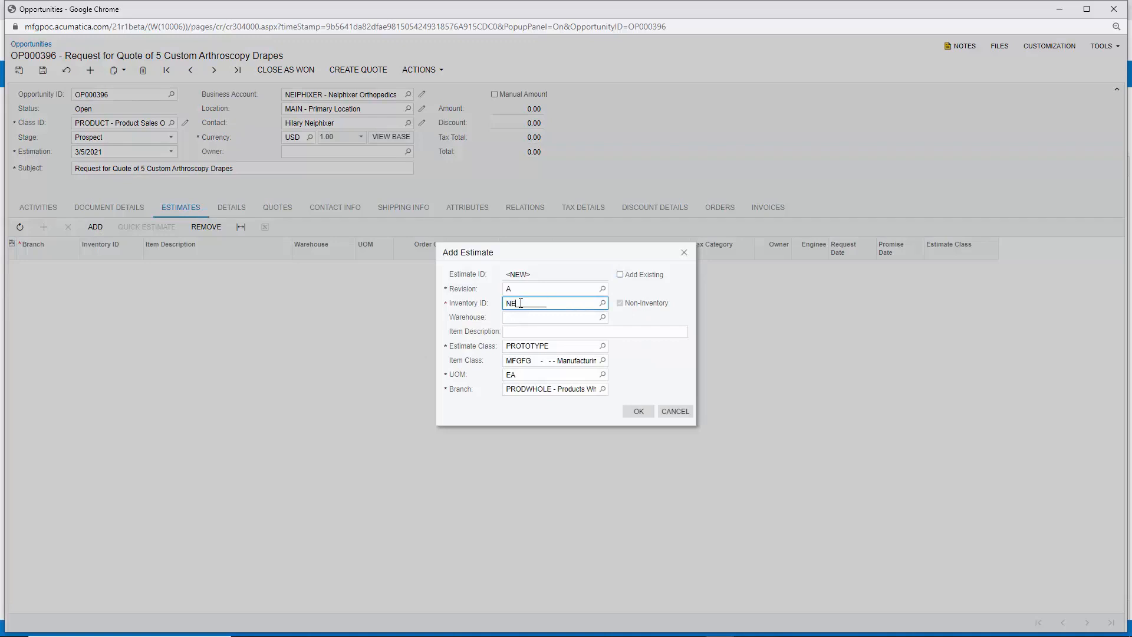
click(625, 411)
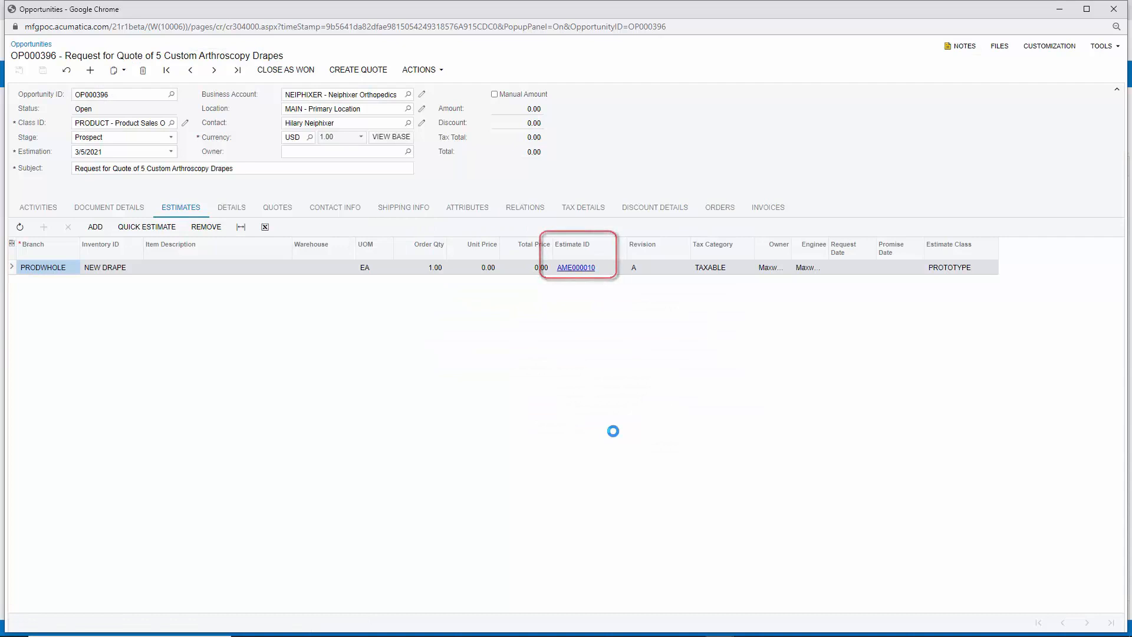
- Open the new estimate and copy its details from bill of material BOM000026, choosing a revision
click(576, 268)
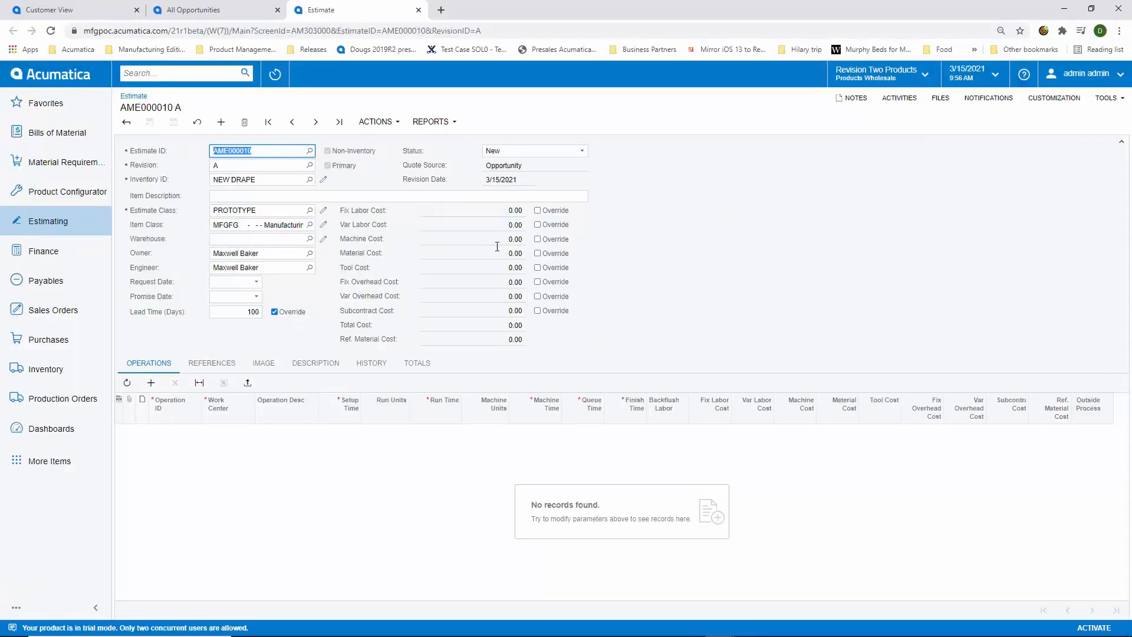
click(376, 121)
click(411, 175)
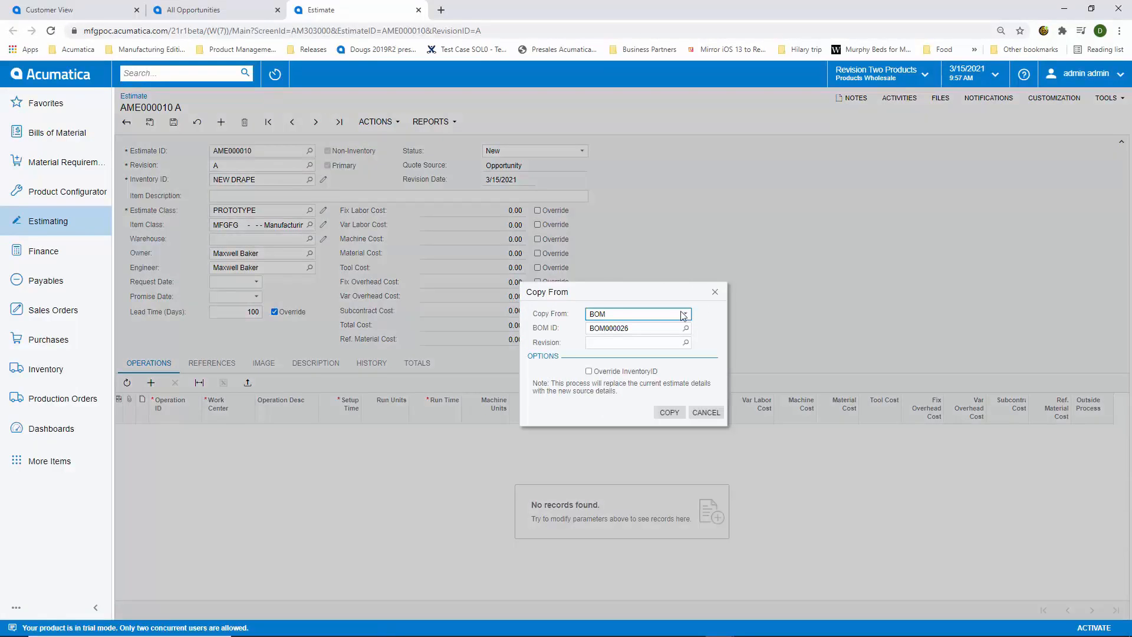
click(685, 342)
double_click(625, 391)
click(670, 412)
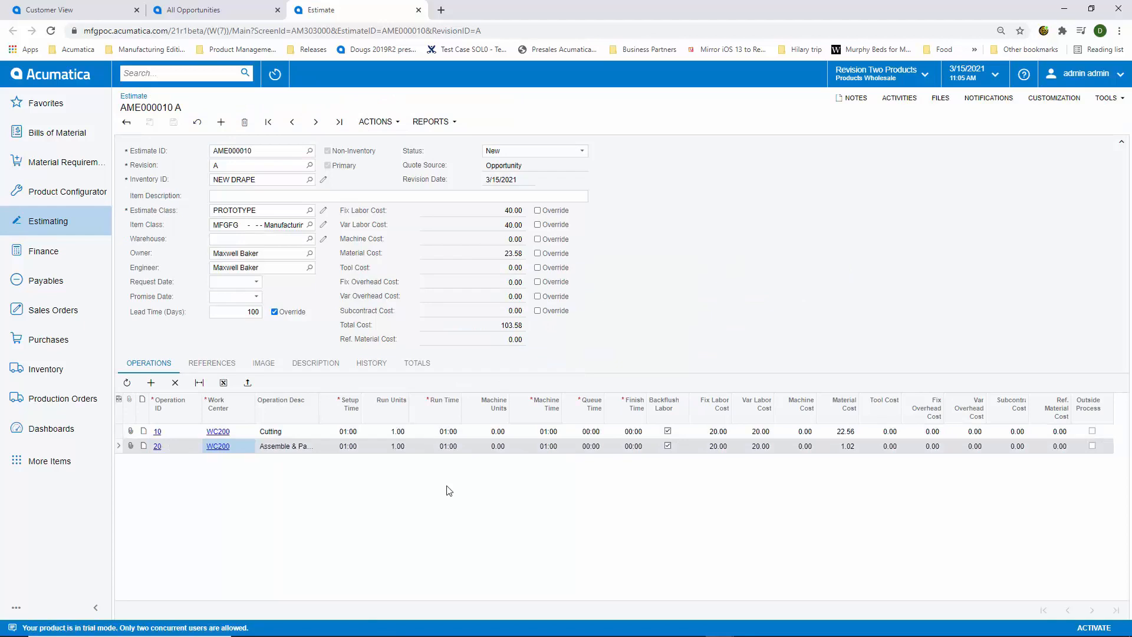
- Add material AMPOUCH to the estimate's operation 20, Assemble & Package, and save the operation
click(157, 445)
click(151, 352)
text(AMPOUCH)
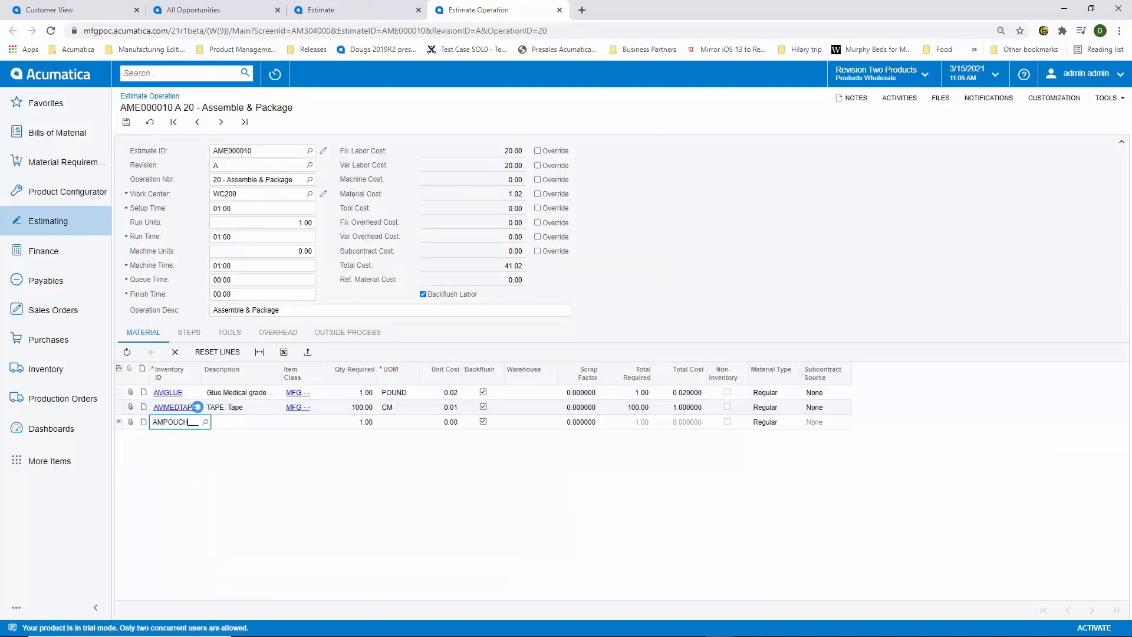
key(Tab)
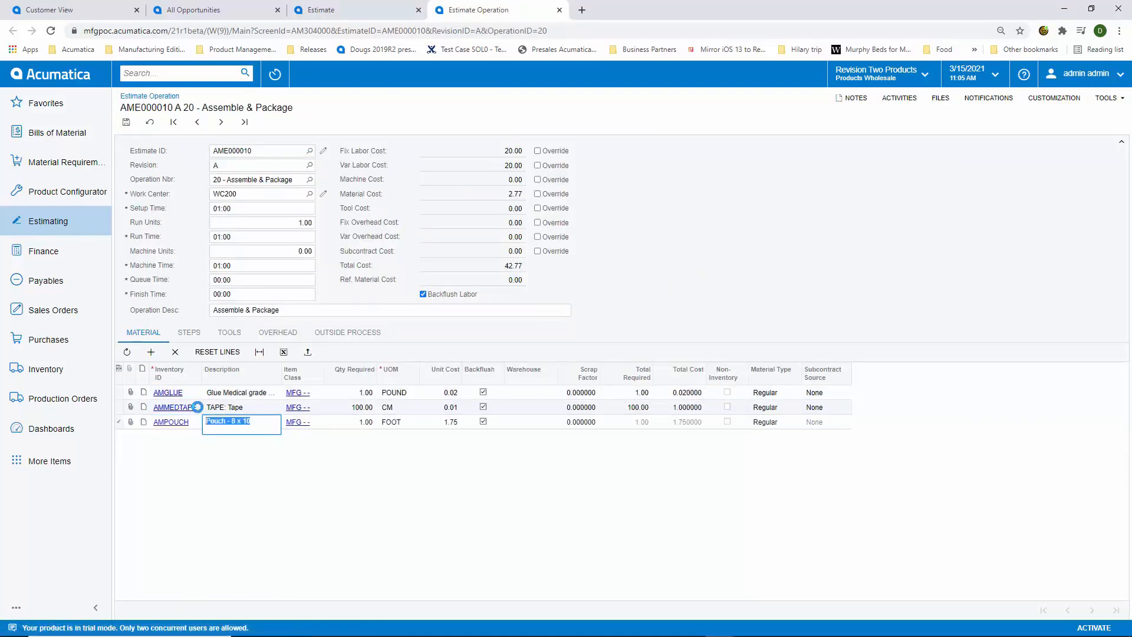
click(123, 122)
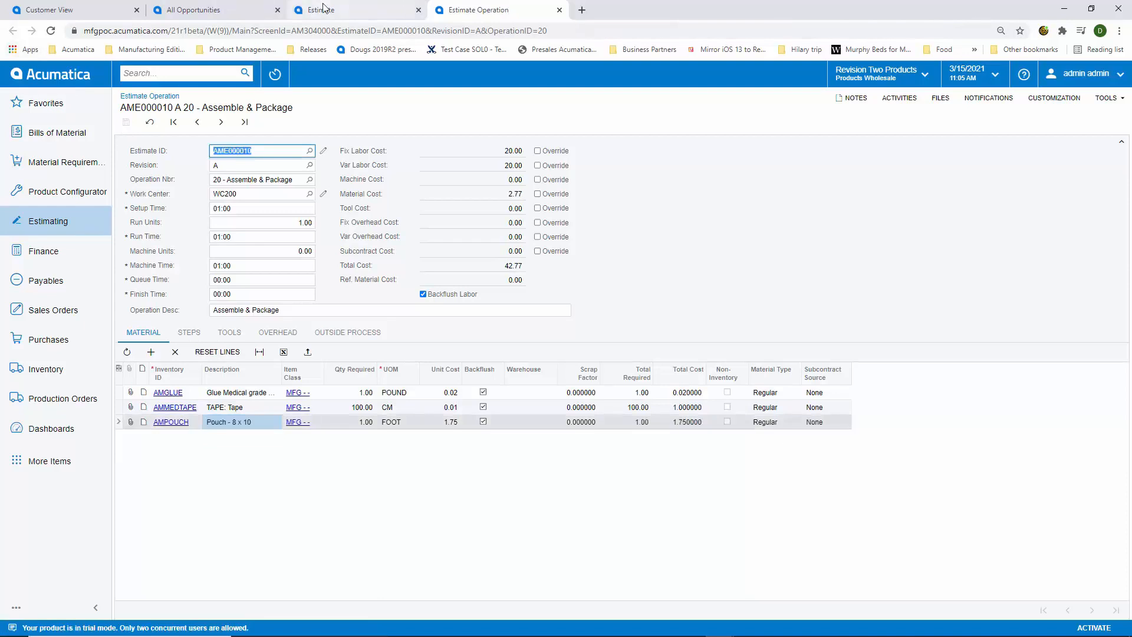
- Set the estimate's order quantity to 5 in its totals and save the estimate
click(417, 363)
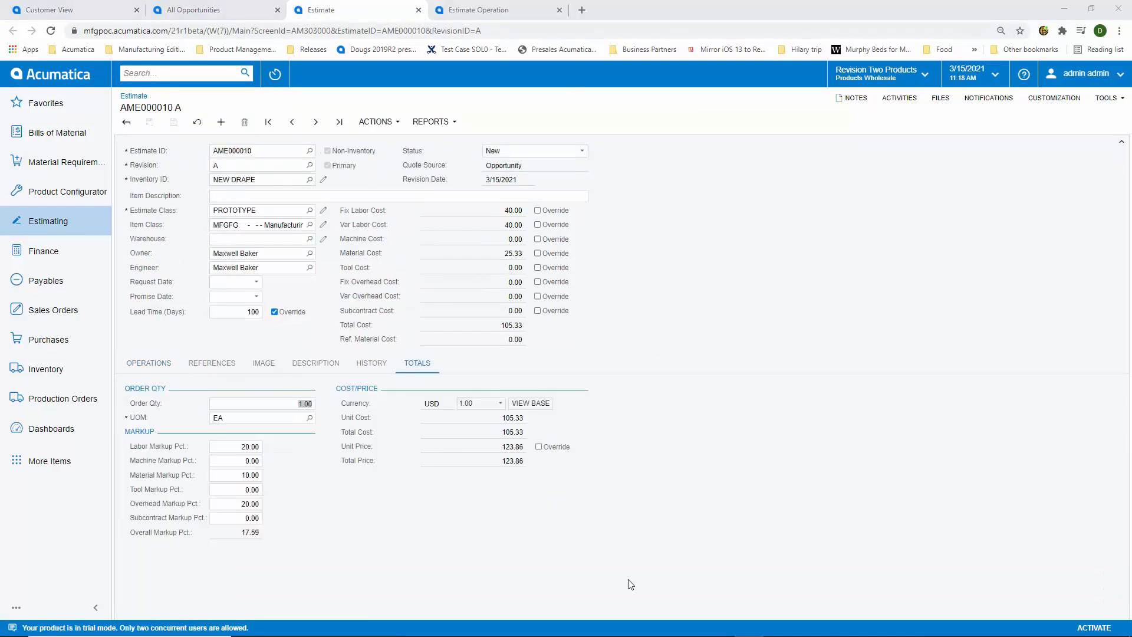
click(289, 403)
text(5)
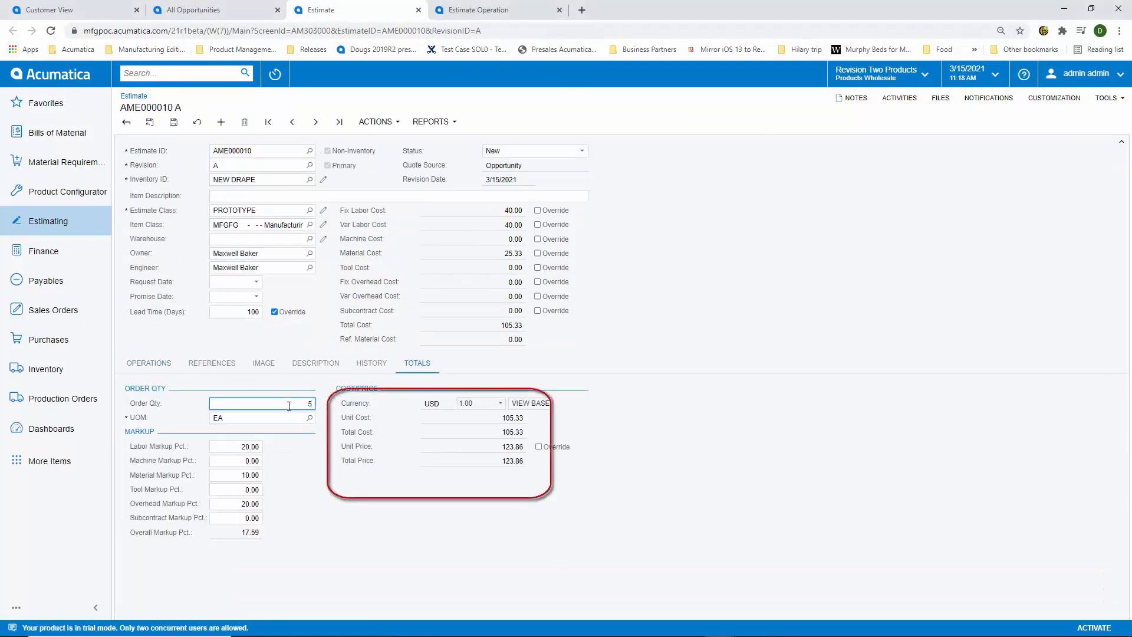
key(Tab)
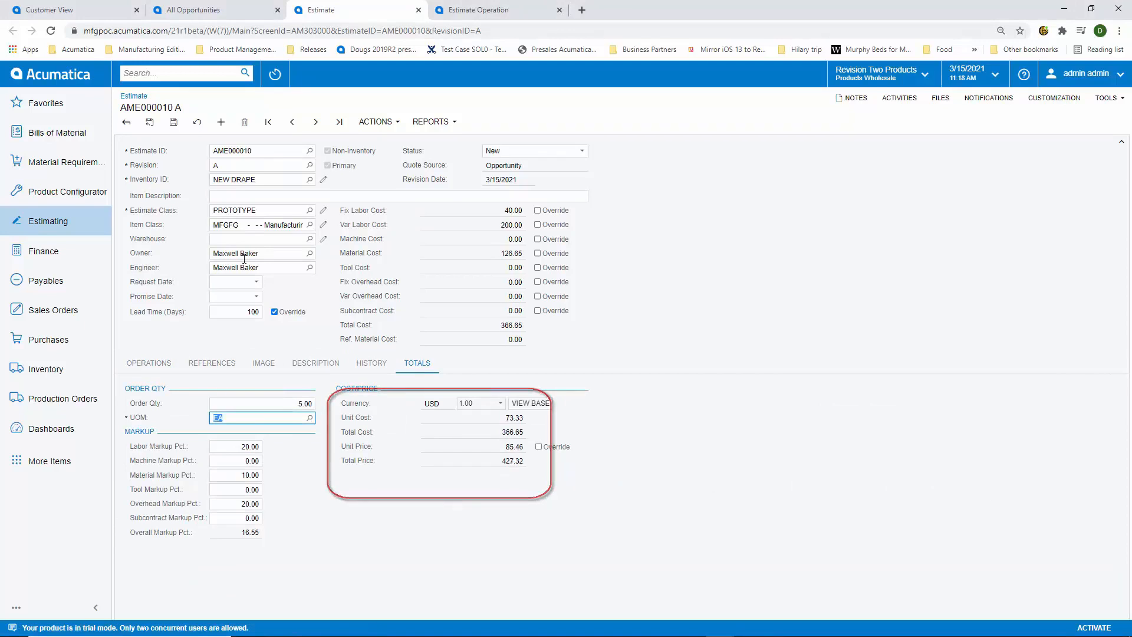
click(173, 122)
- Generate the estimate's Summary report with the material printed and review its contents and pricing
click(433, 121)
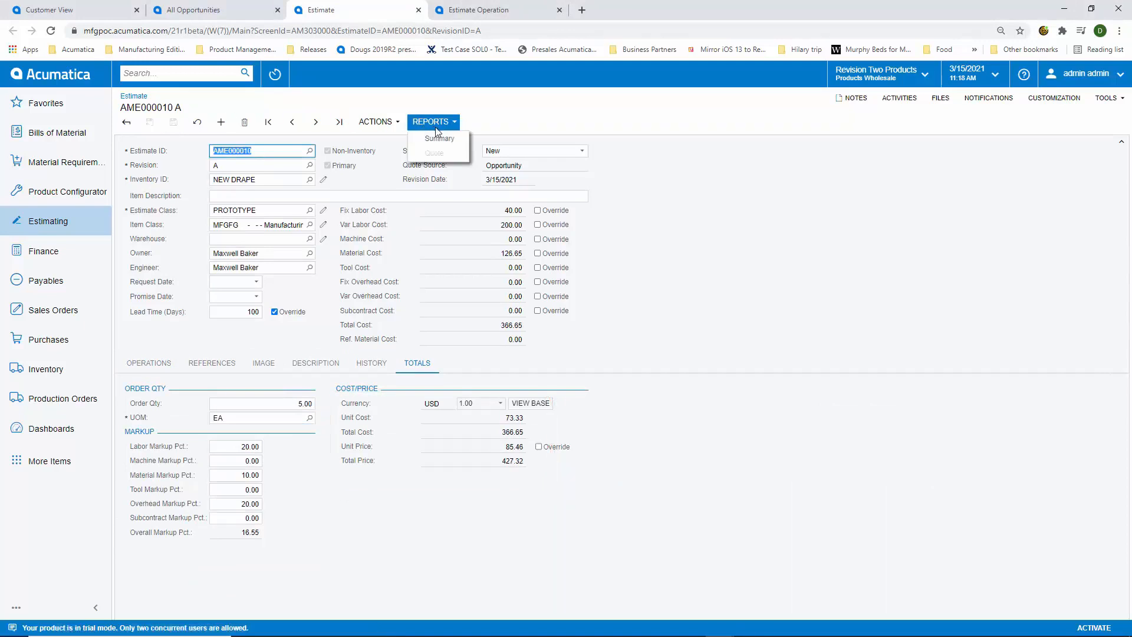
click(435, 141)
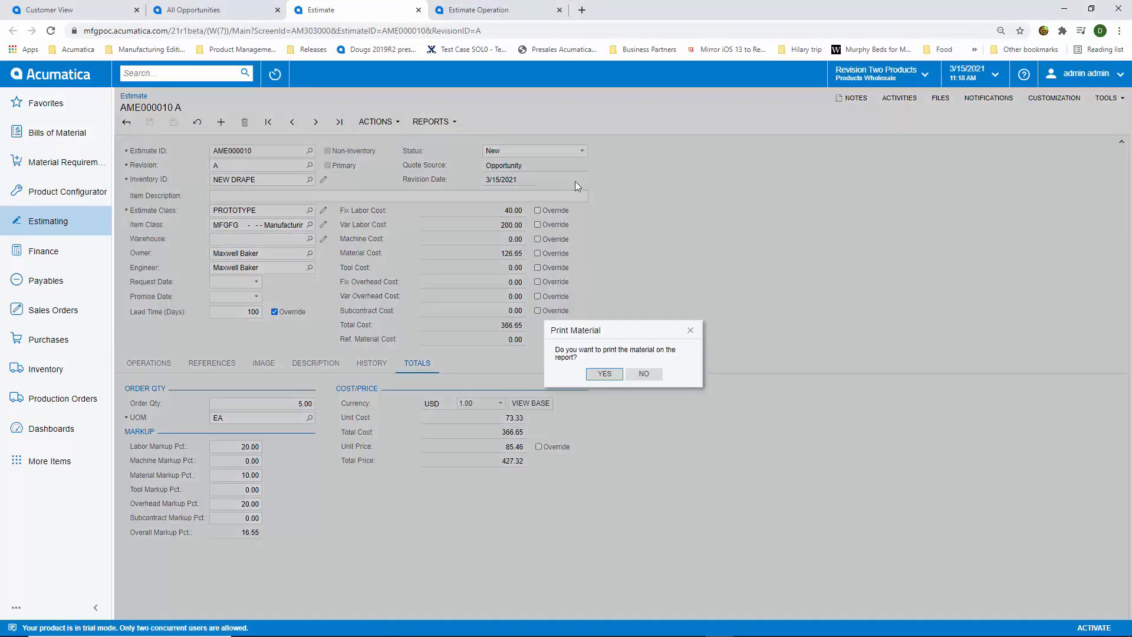
click(604, 374)
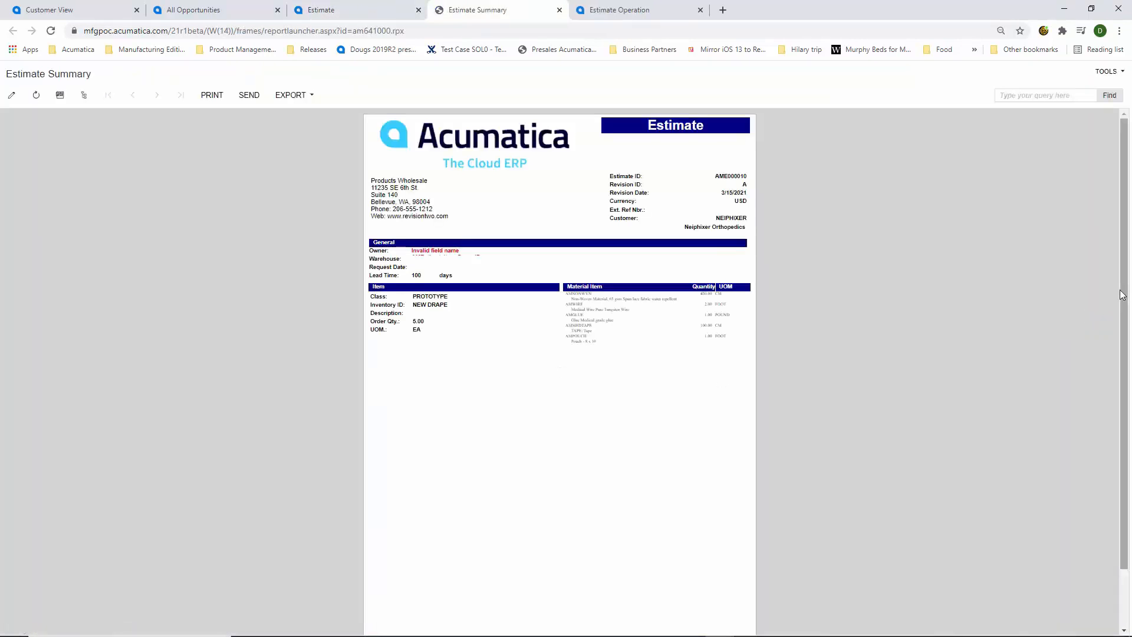
drag(1123, 306, 1122, 386)
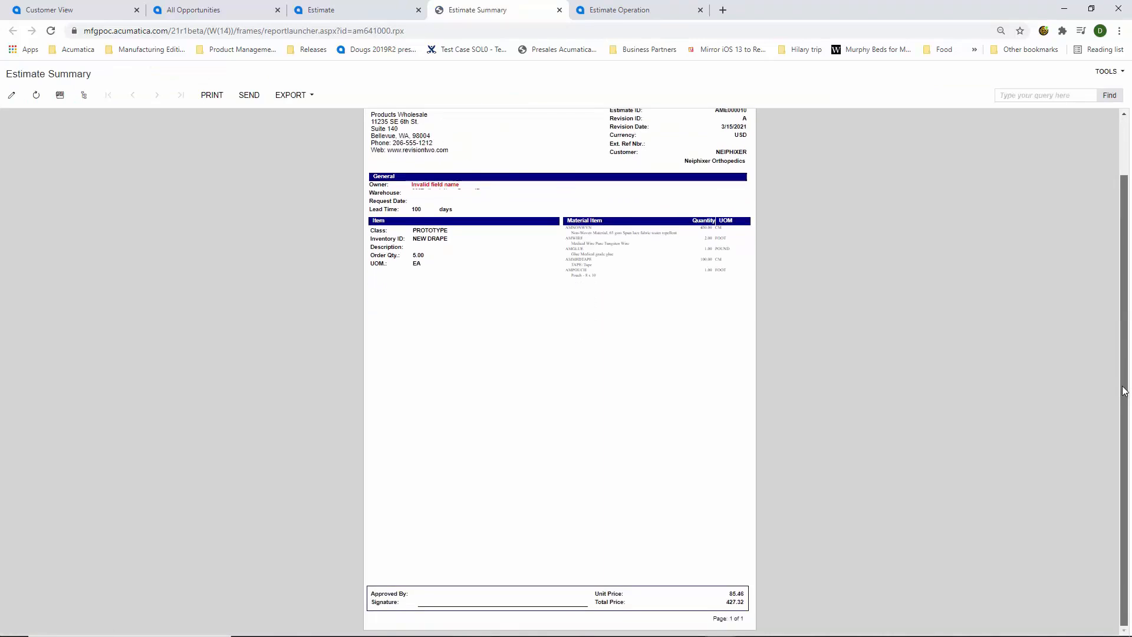
scroll(1124, 391, up, 2)
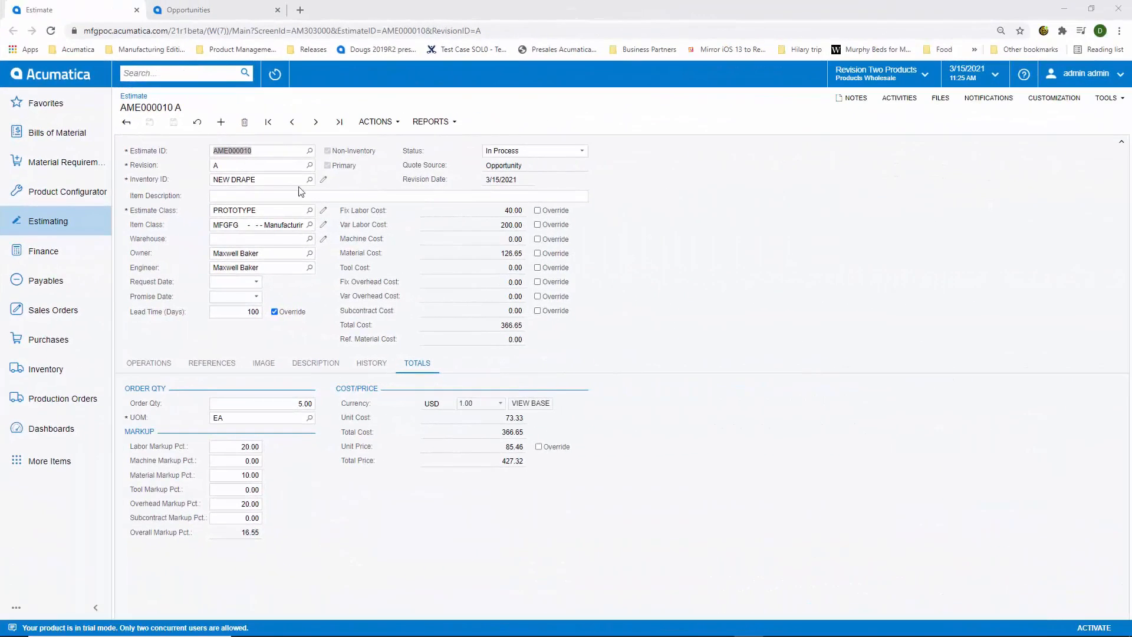
- Change the estimate's inventory ID to AM1201, save it and start creating the inventory item from the estimate
click(269, 180)
text(AM1201)
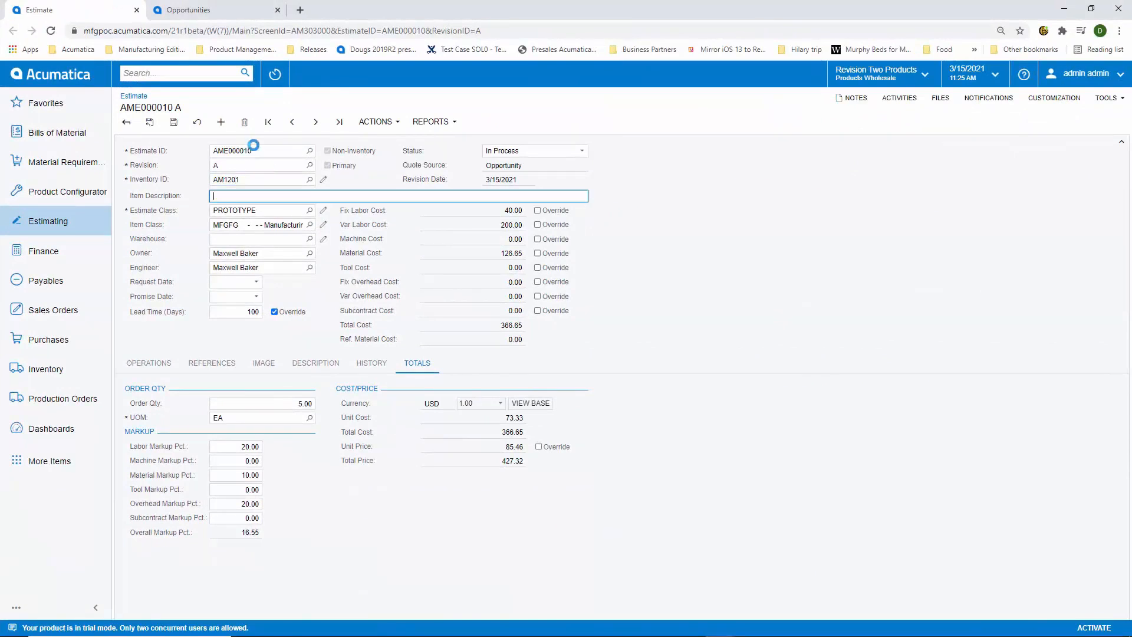
click(173, 122)
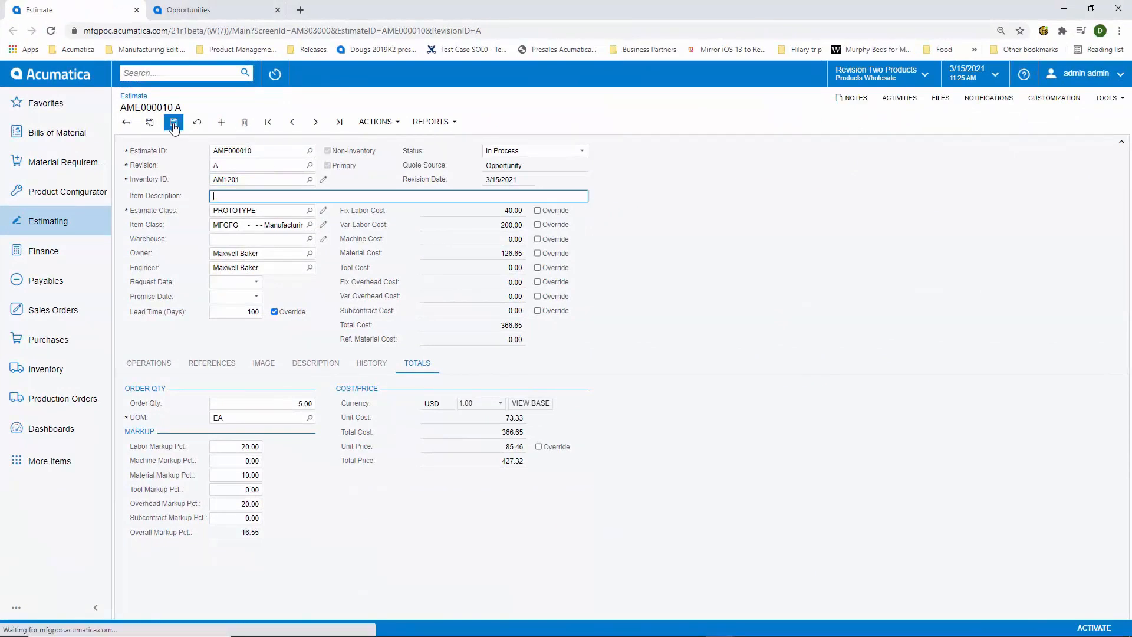
click(377, 122)
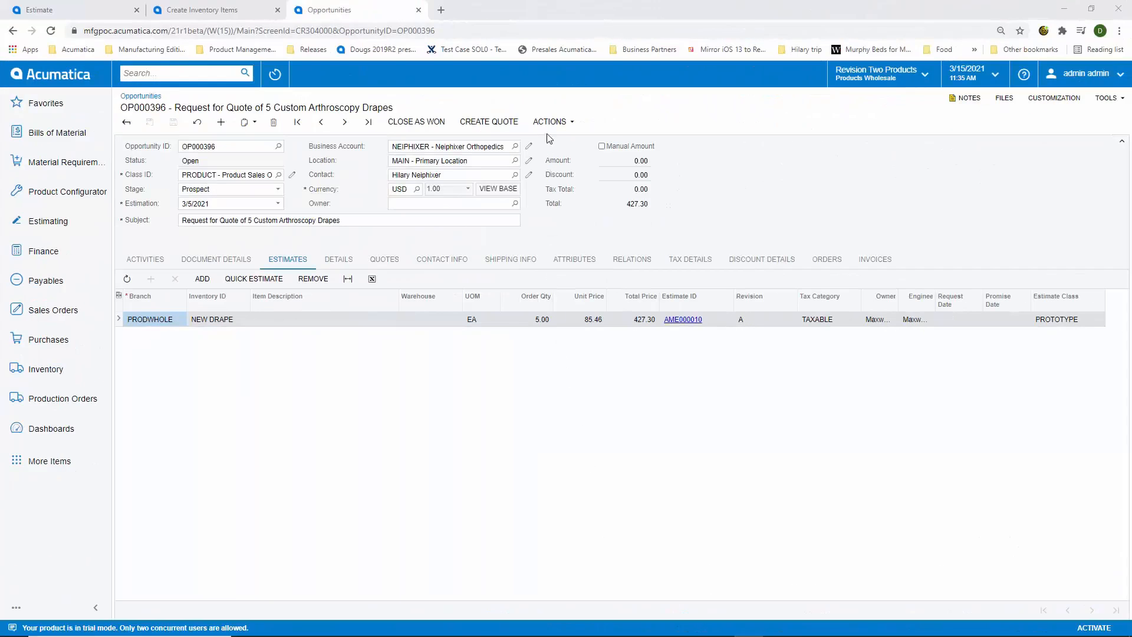
- Create a sales order from the opportunity and run Process CTP on its AM1201 line
click(552, 122)
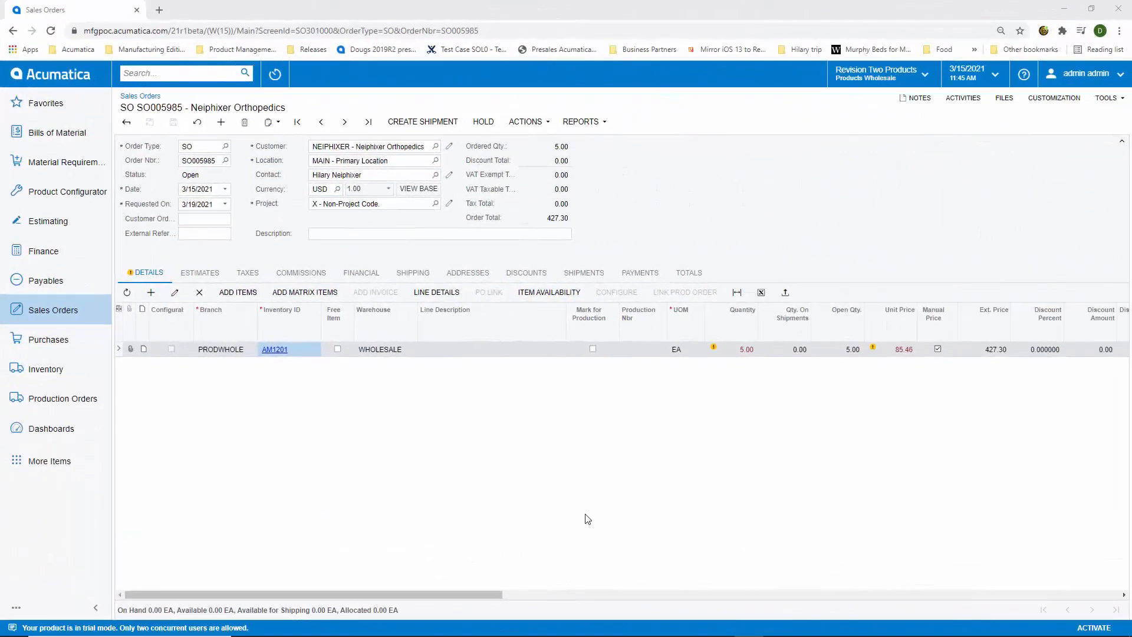
click(525, 121)
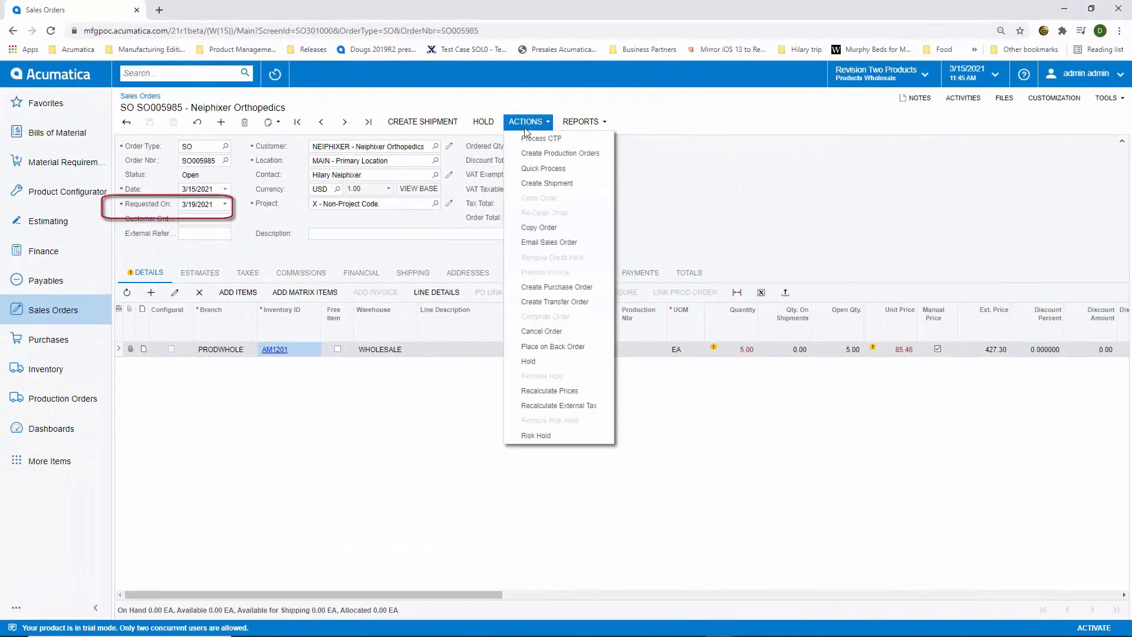
click(530, 141)
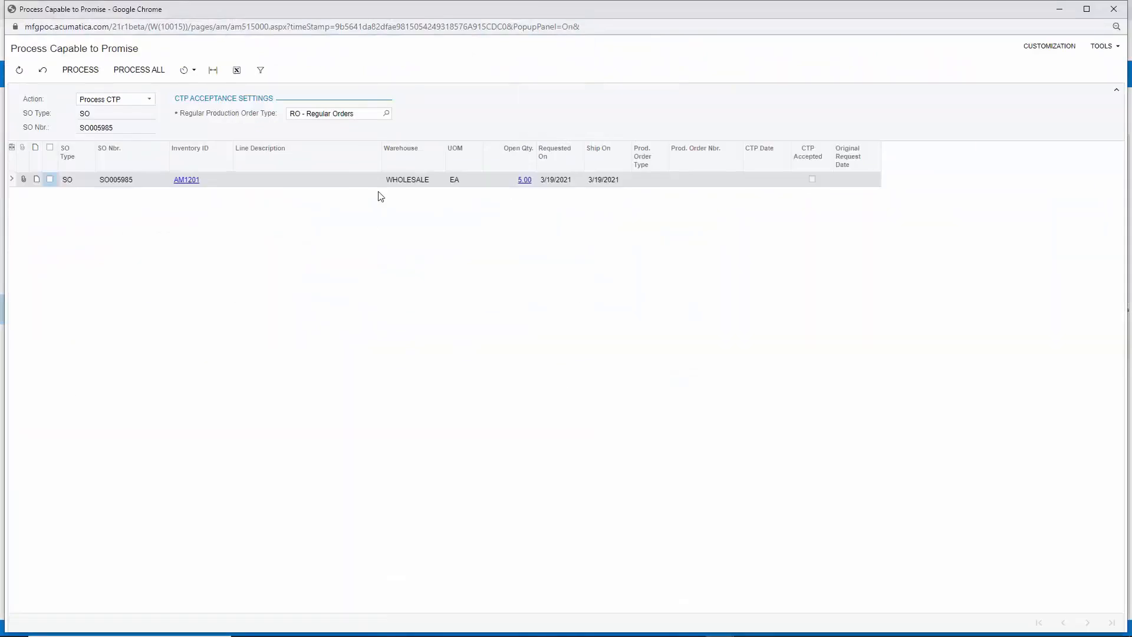
click(50, 180)
click(81, 69)
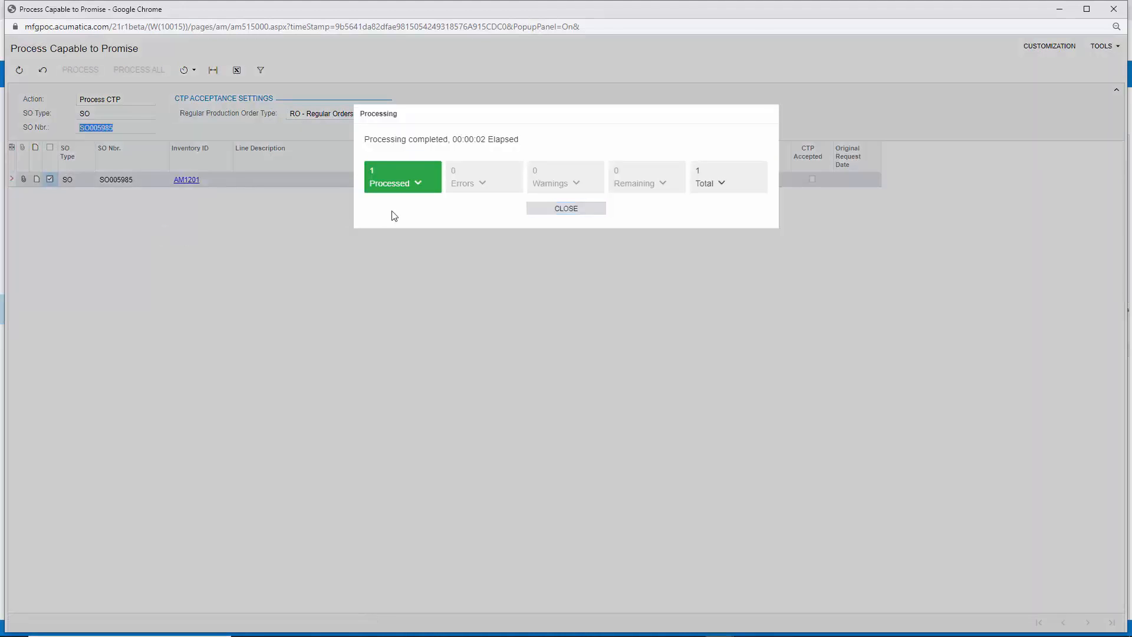
click(530, 210)
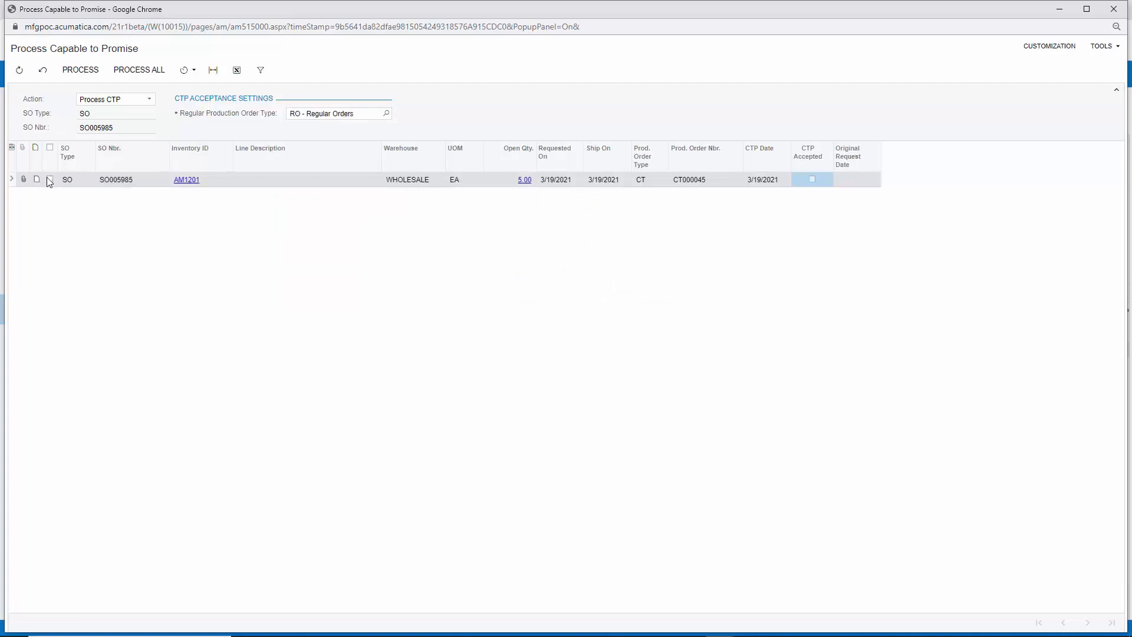
- Accept the capable-to-promise result for the AM1201 sales order line
click(152, 100)
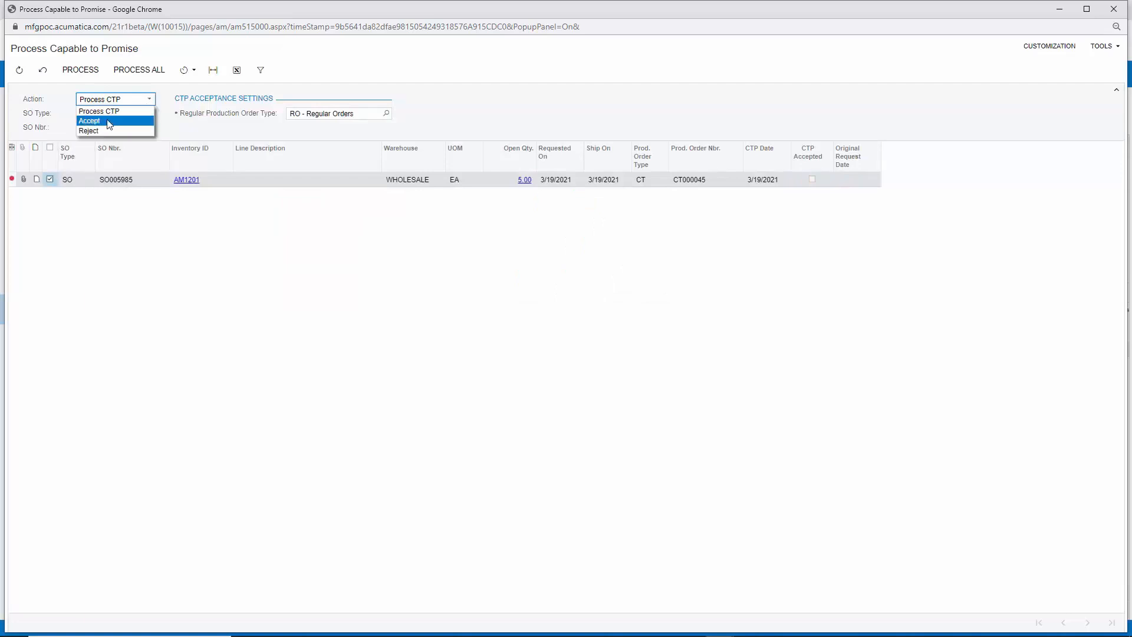
click(109, 122)
click(86, 70)
click(564, 210)
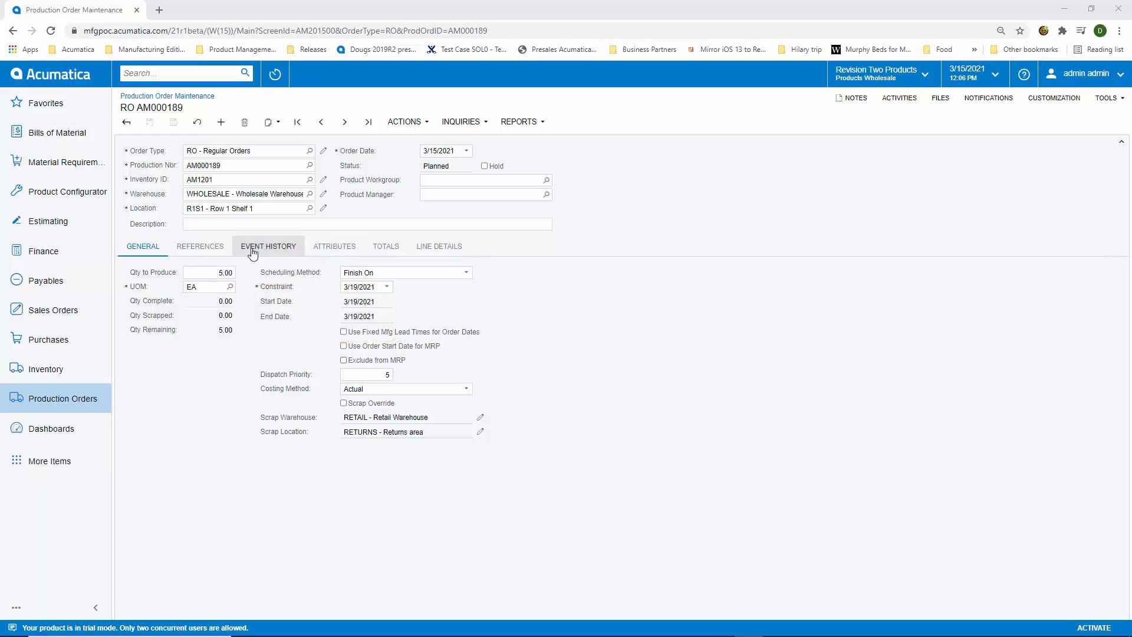
- Review the AM1201 production order's references and event history, and release the order
click(201, 252)
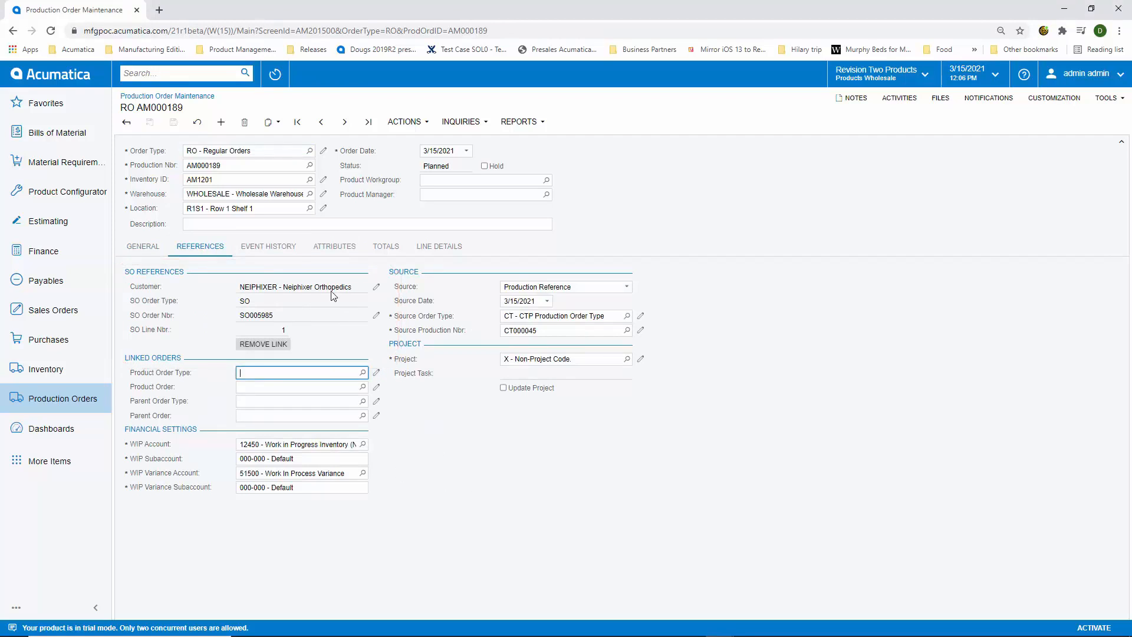
click(268, 246)
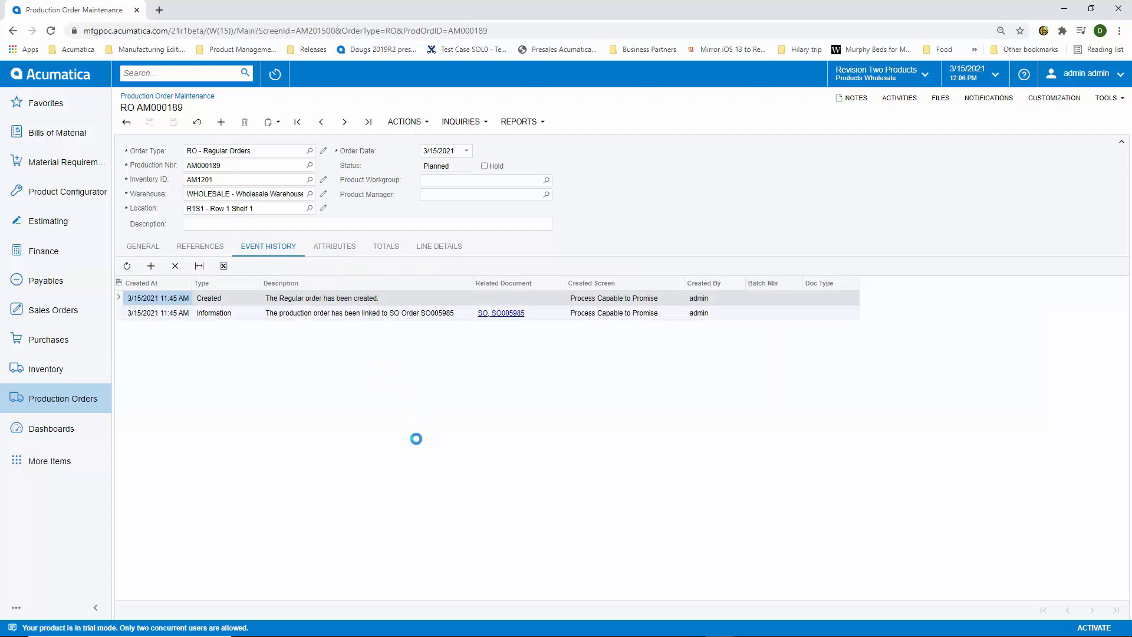
click(406, 122)
click(414, 155)
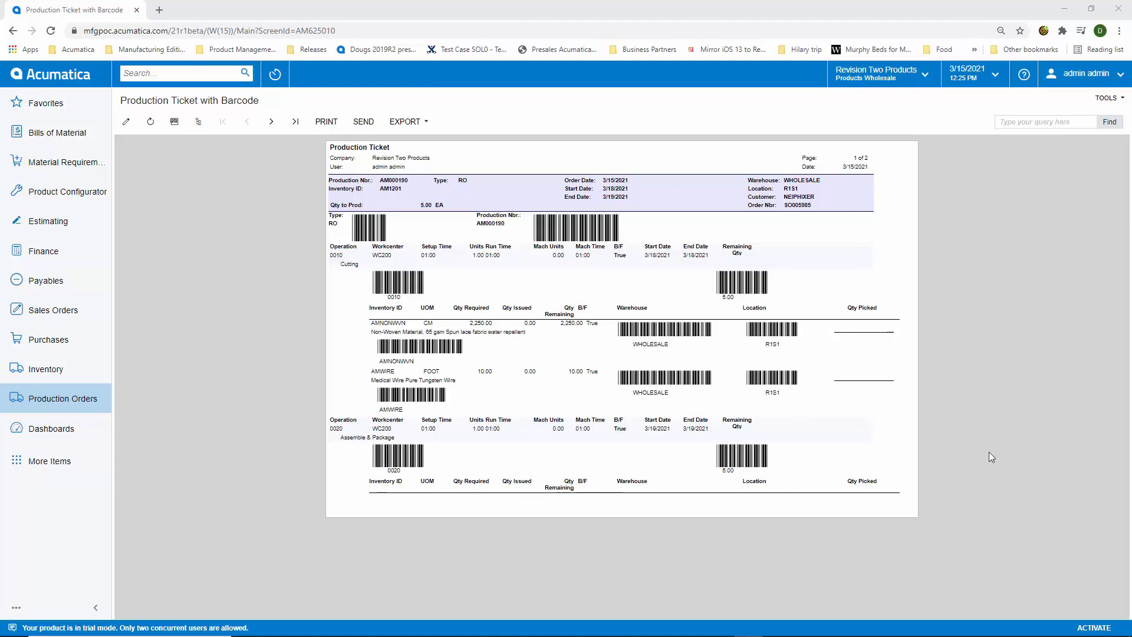
- Leave the production ticket, examine the order's Production Detail for operations and materials, and return to the order
click(15, 32)
click(445, 124)
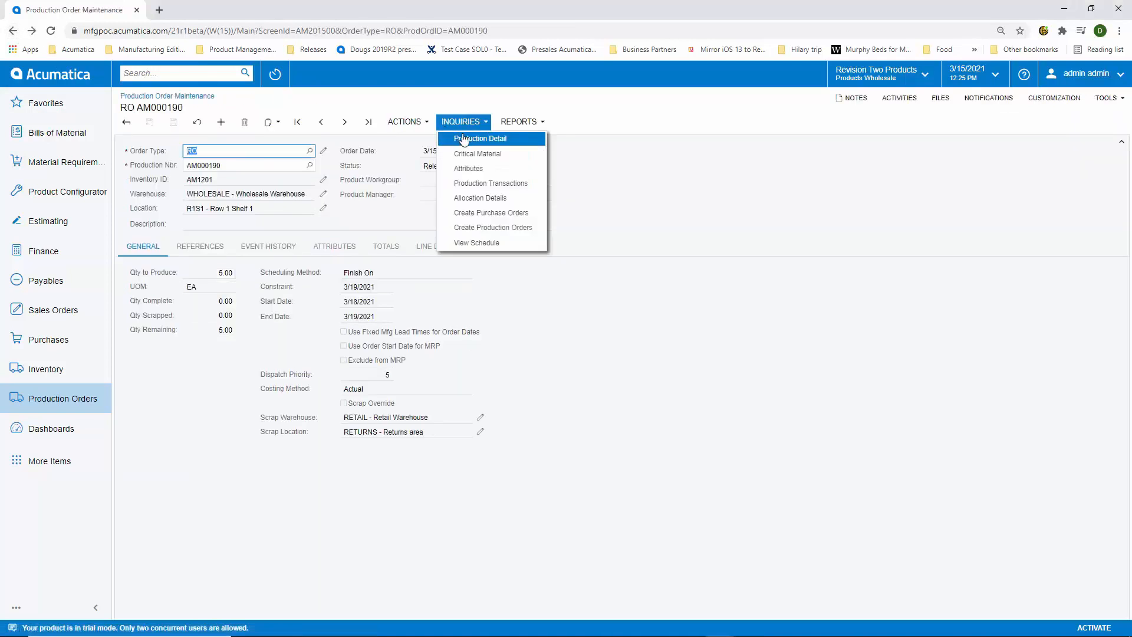
click(467, 138)
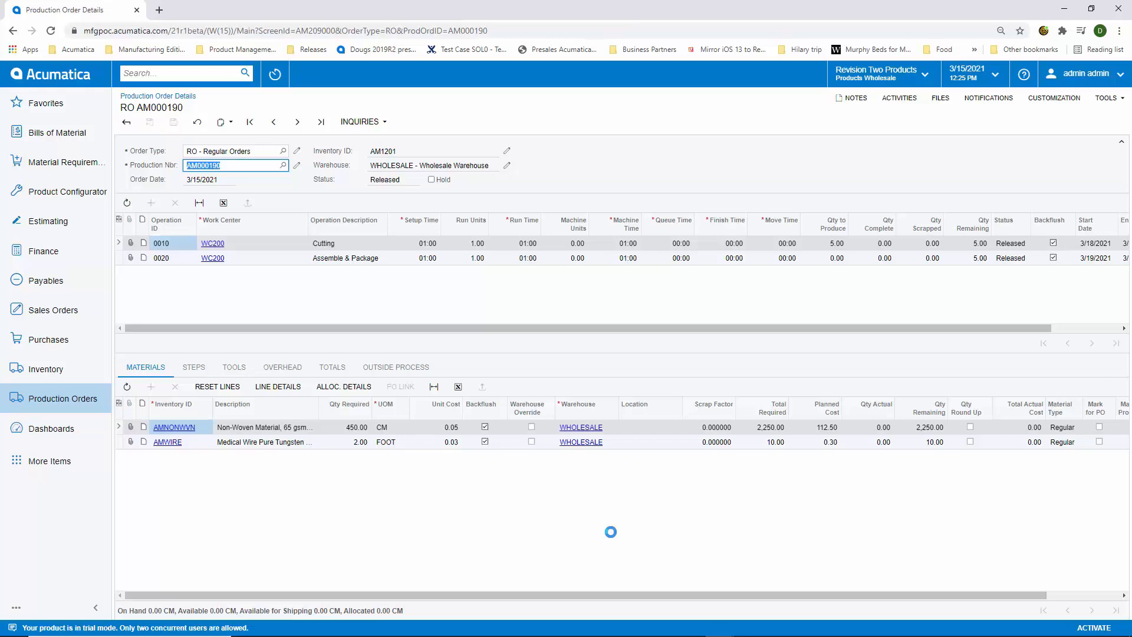
click(13, 31)
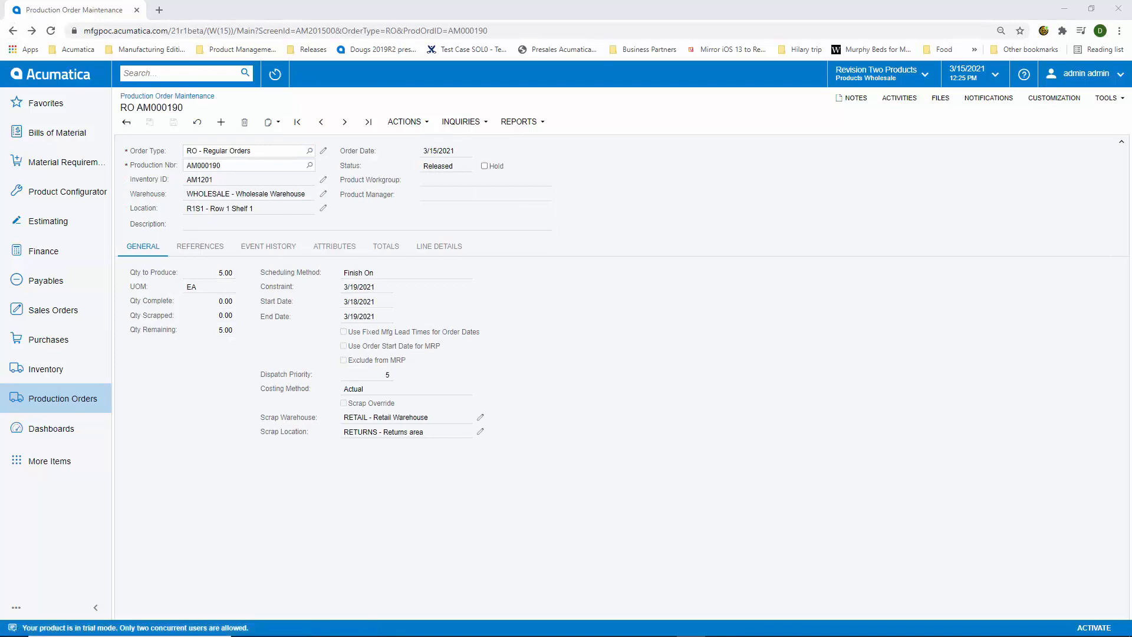
- Create a move for the AM1201 production order, take it off hold, release it, and return to the order
click(406, 122)
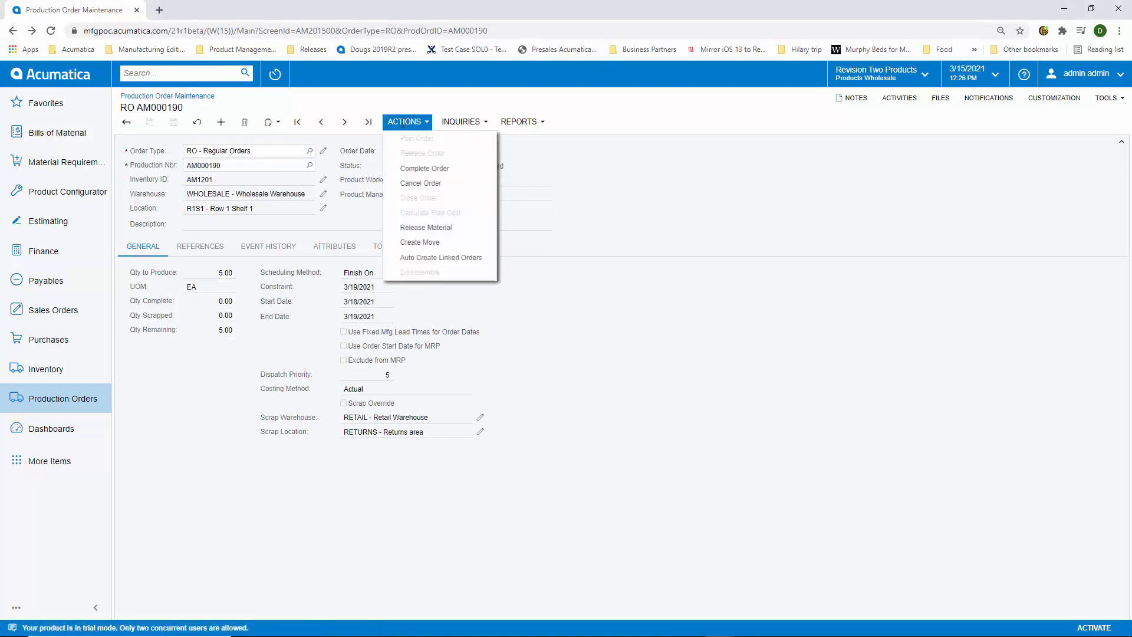
click(421, 243)
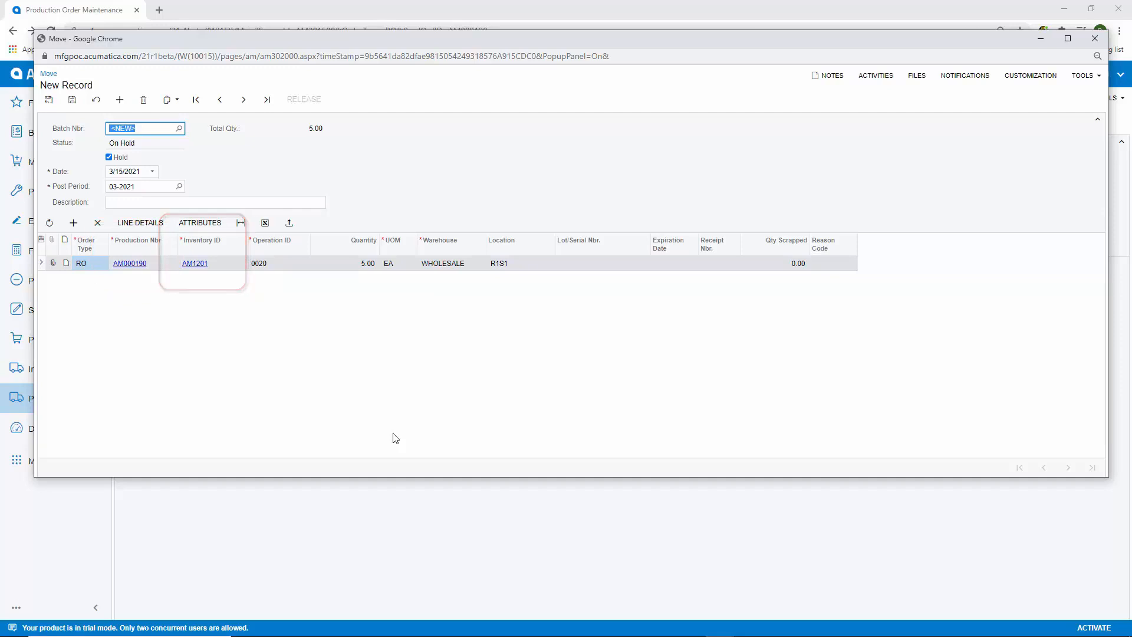
click(109, 157)
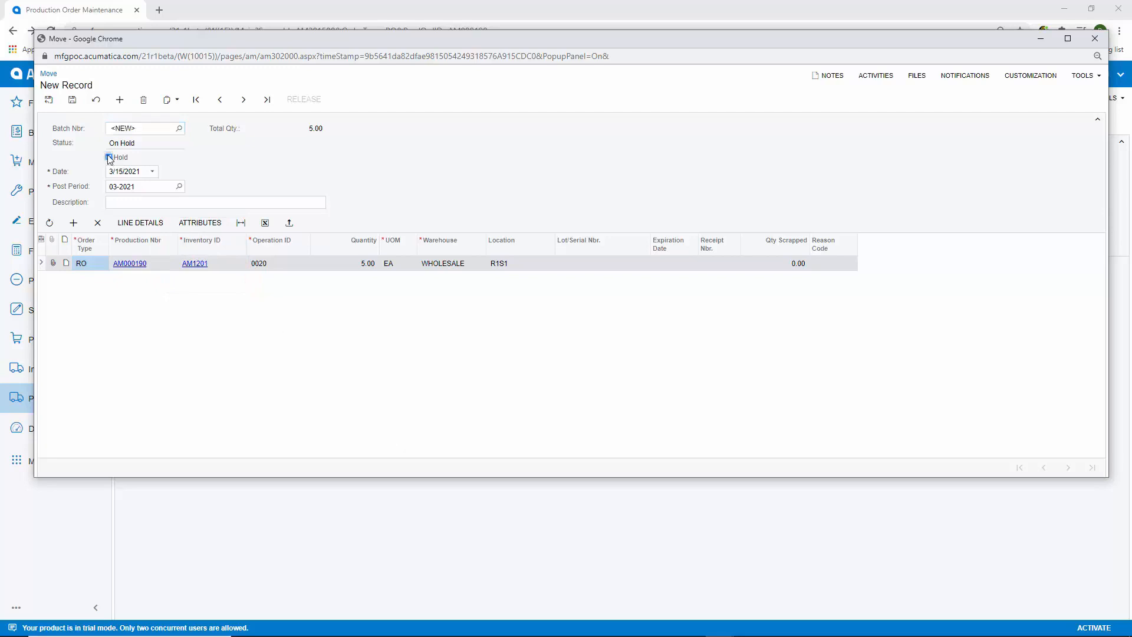
click(294, 101)
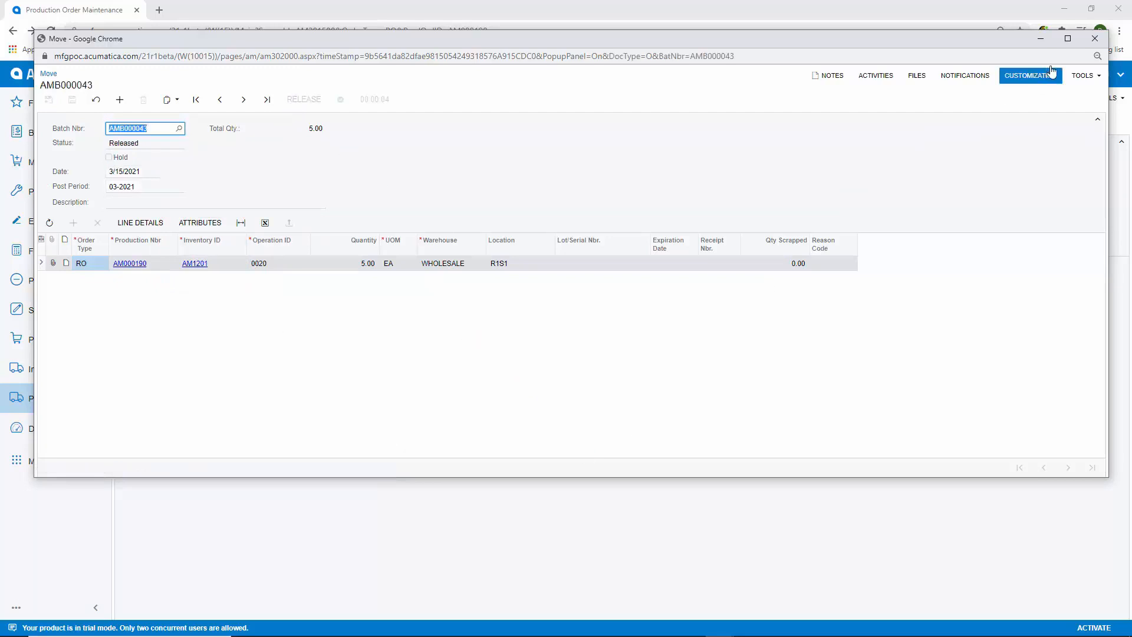
click(1095, 38)
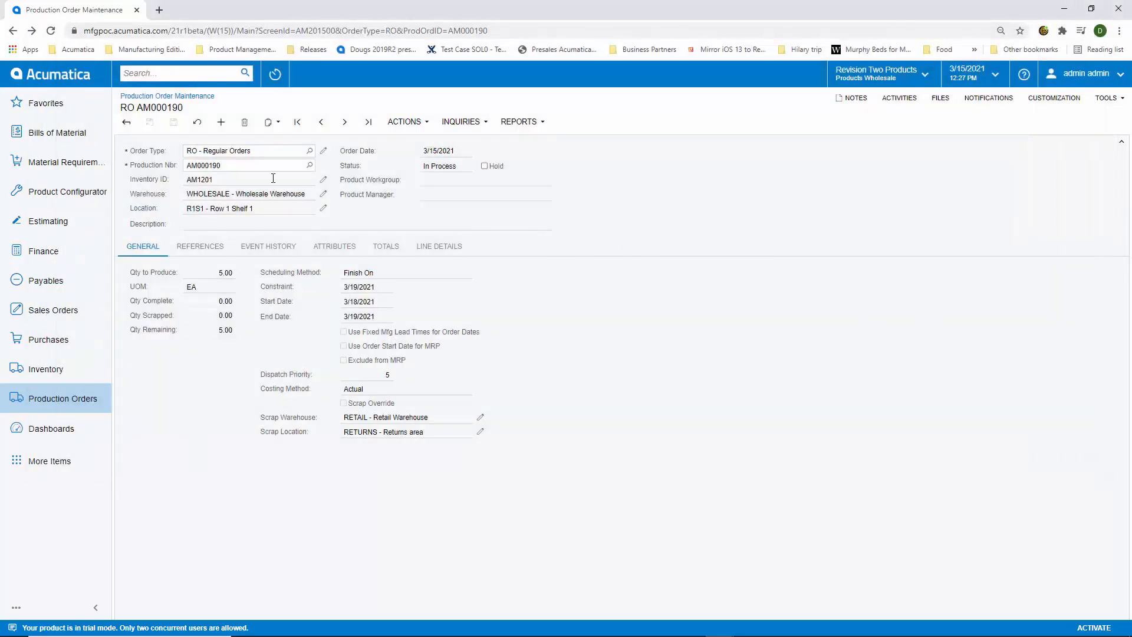
- Refresh the AM1201 production order and review its event history and its planned, actual and variance totals
click(197, 121)
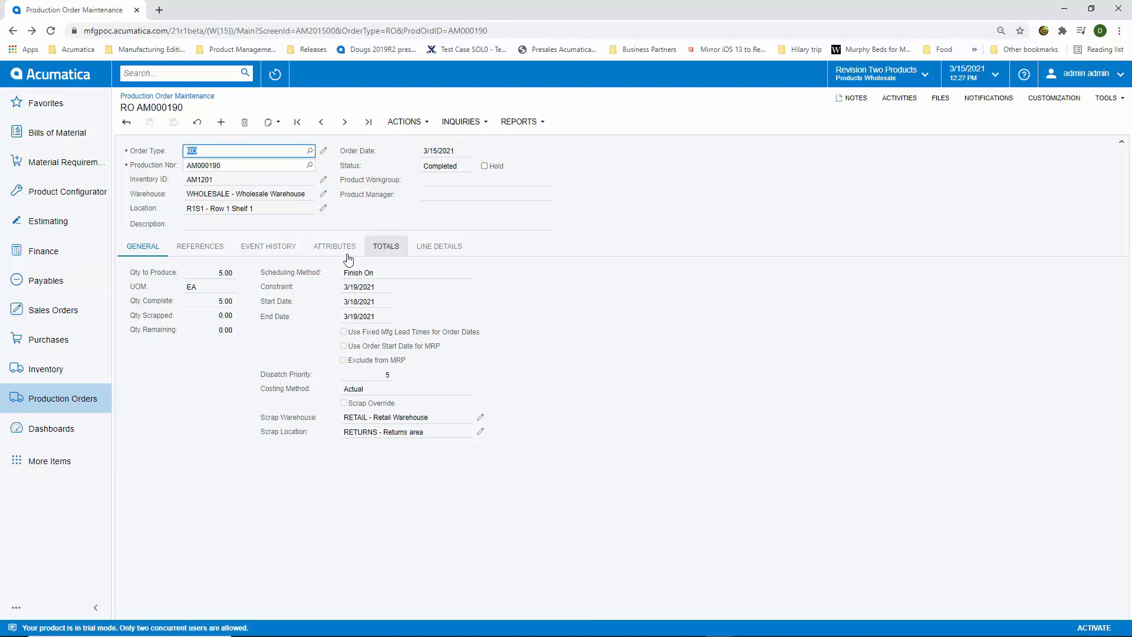
click(277, 250)
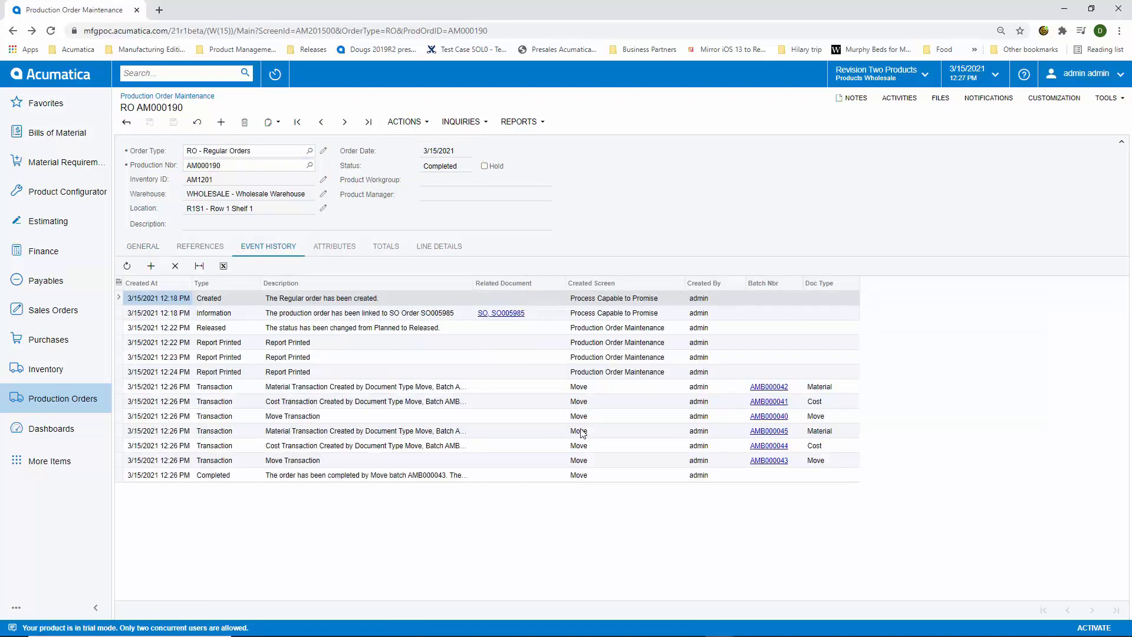
click(385, 247)
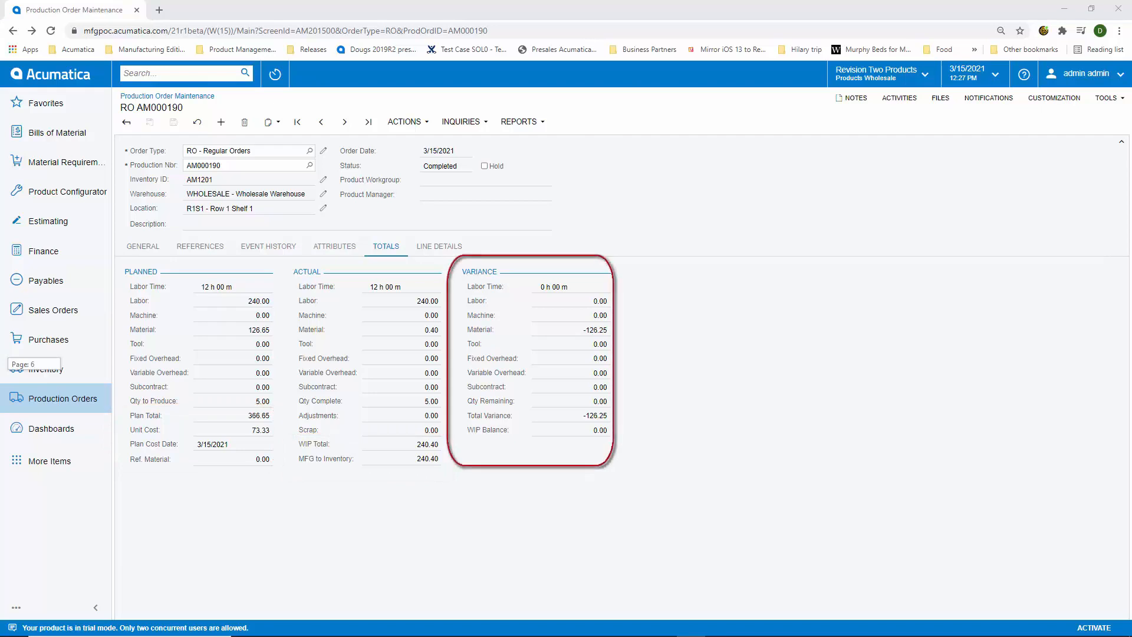
click(402, 122)
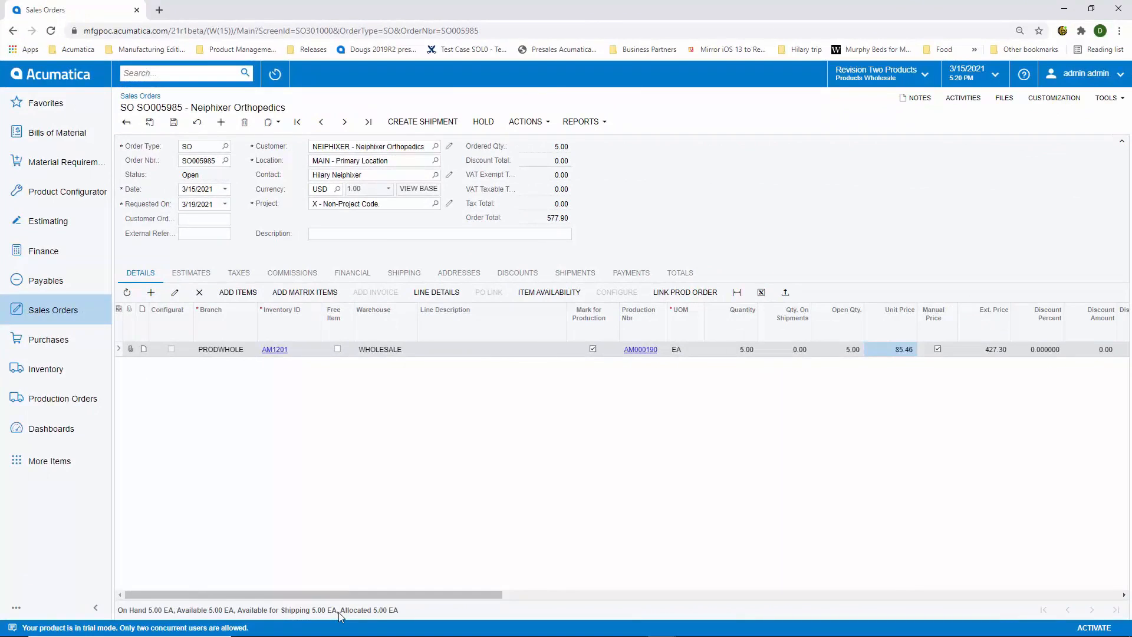
- Shop for carrier rates on the AM1201 sales order and select FedEx Ground as the shipping method
click(404, 272)
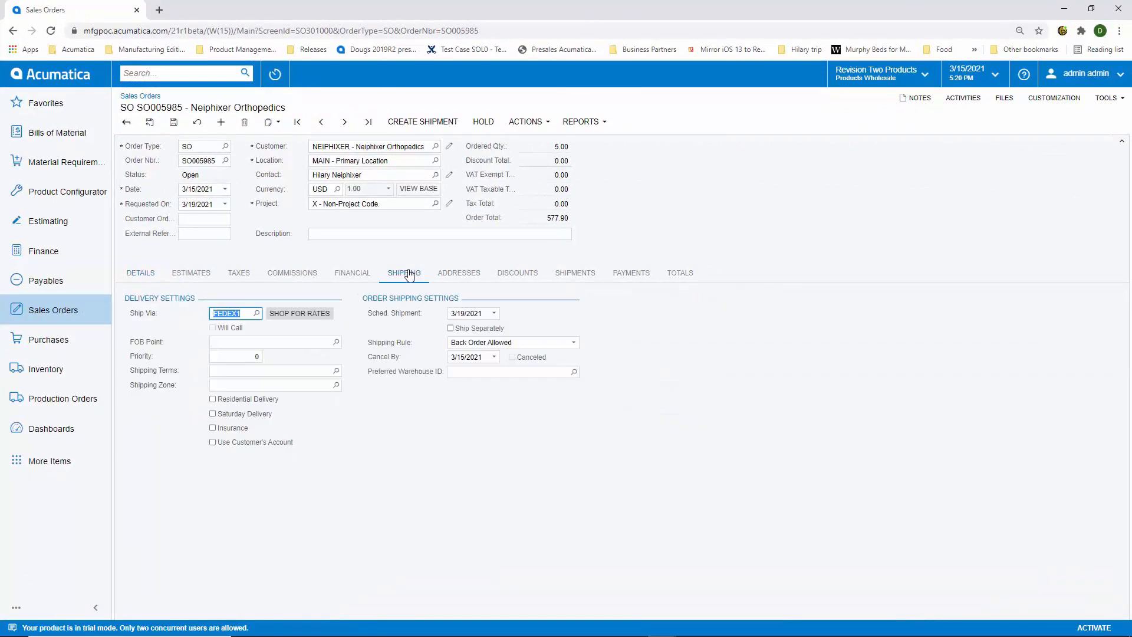
click(312, 316)
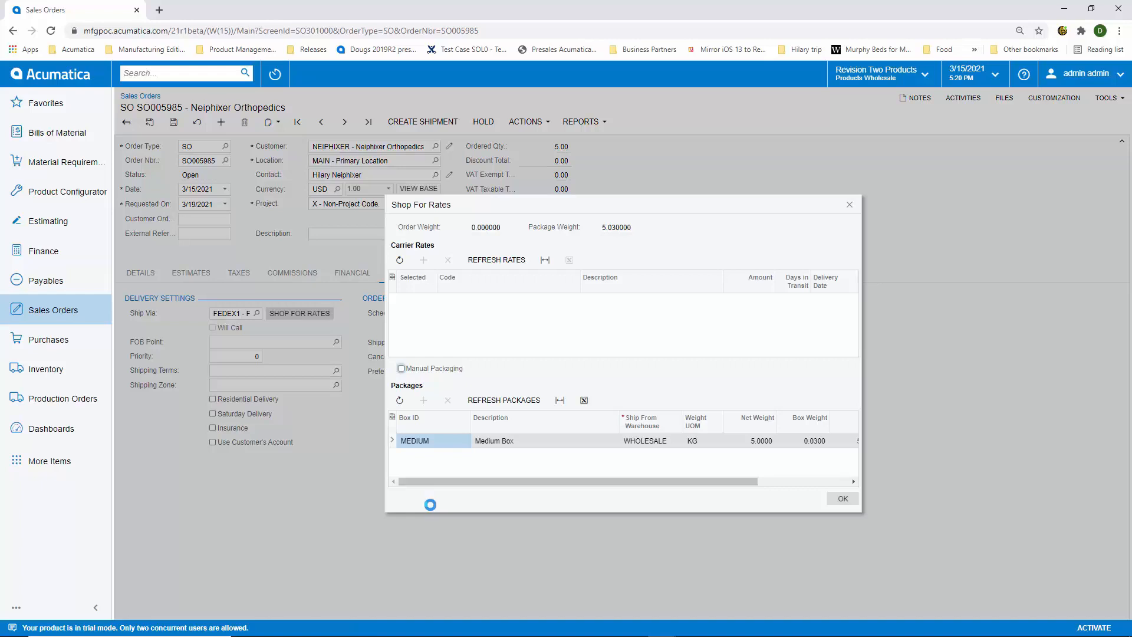
click(496, 259)
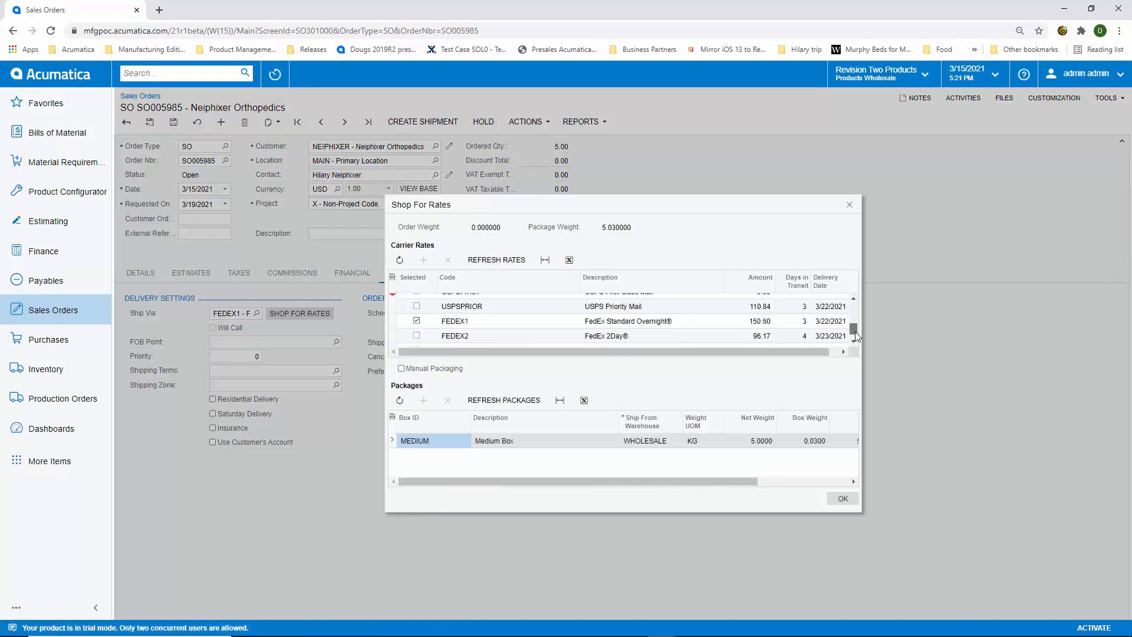
scroll(855, 335, down, 1)
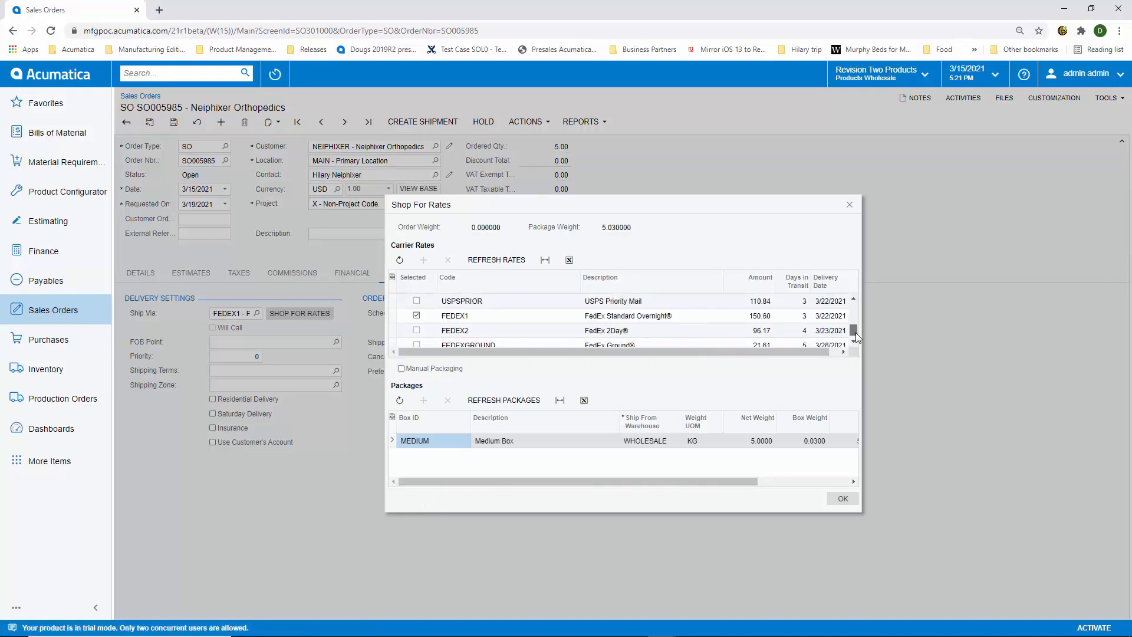
click(417, 340)
click(842, 499)
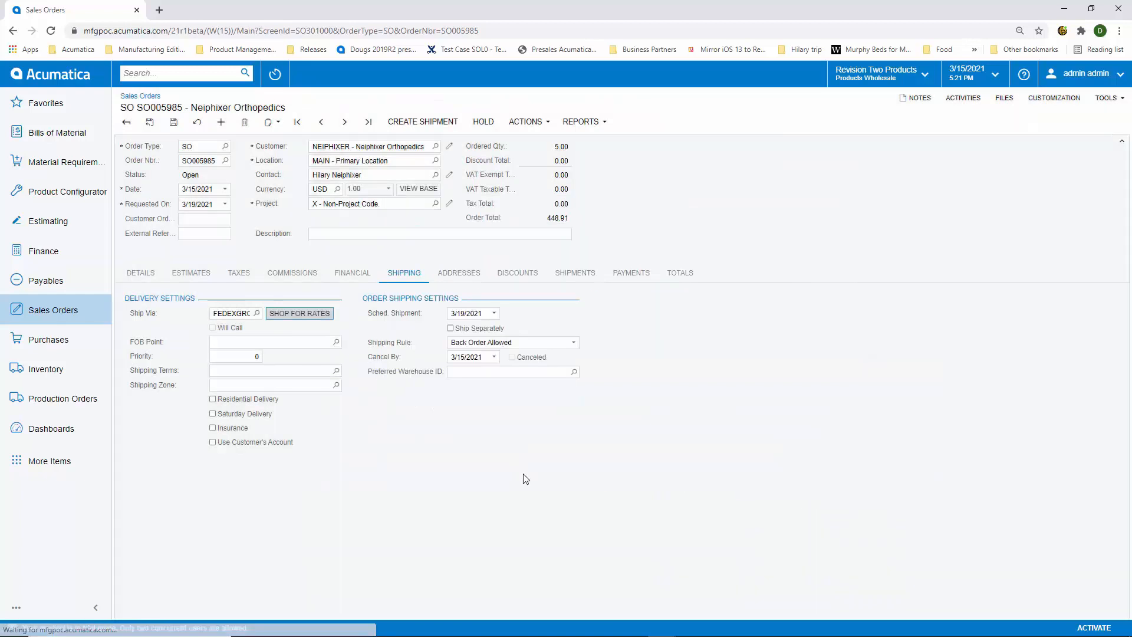
- Check the freight cost in the sales order's totals and save the order
click(678, 274)
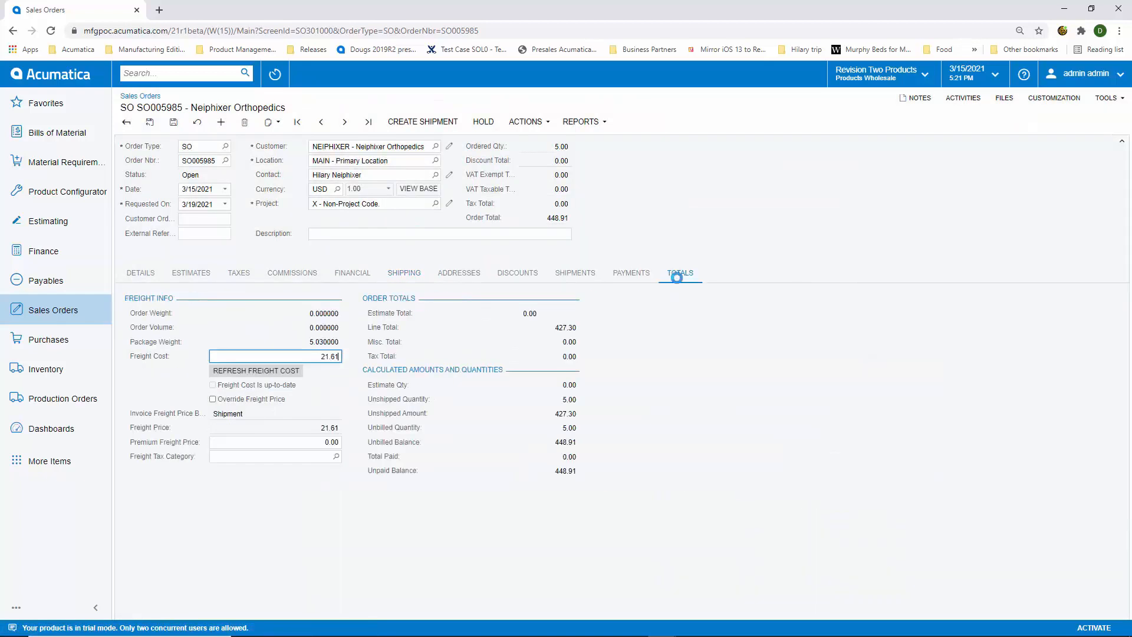
click(140, 273)
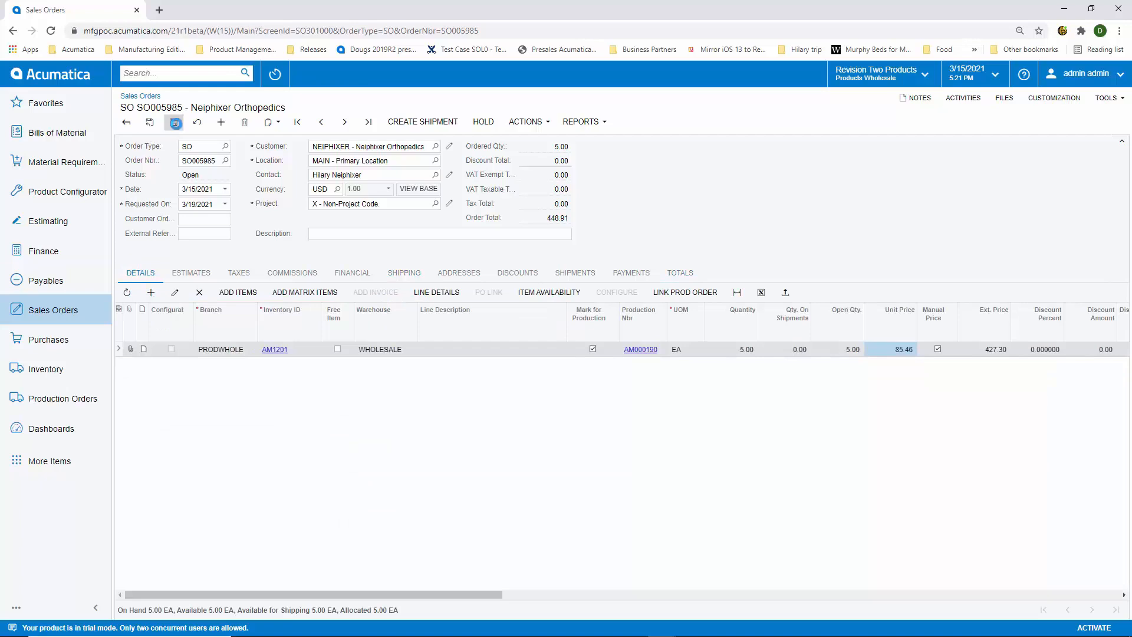
click(175, 122)
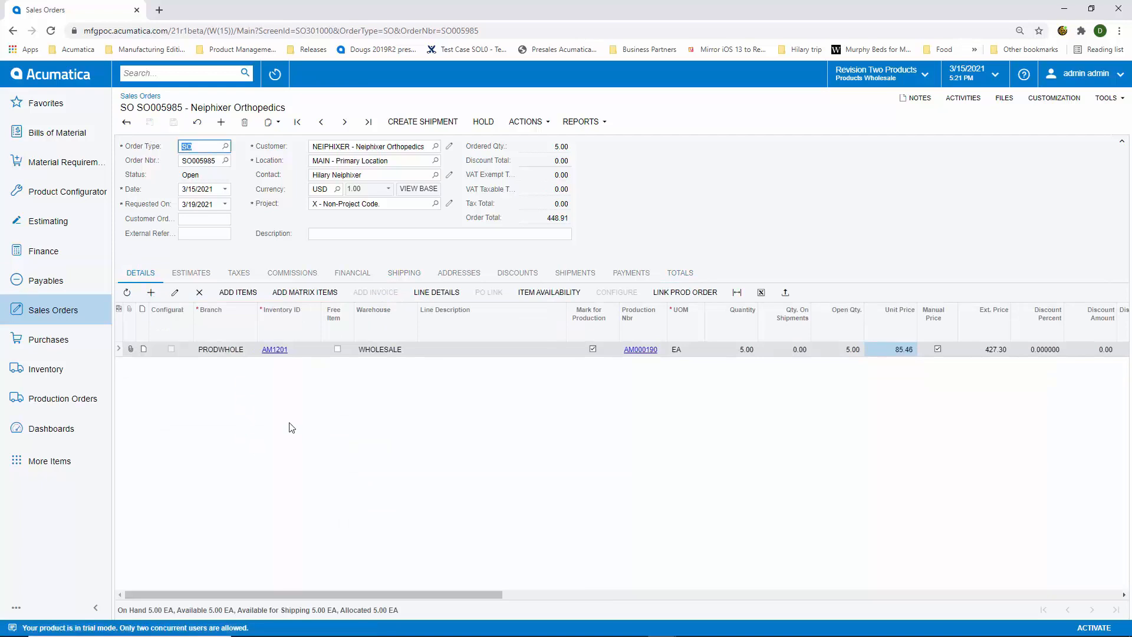
- Review the sales order's financial settings and the available payment methods without changing the selection
click(350, 274)
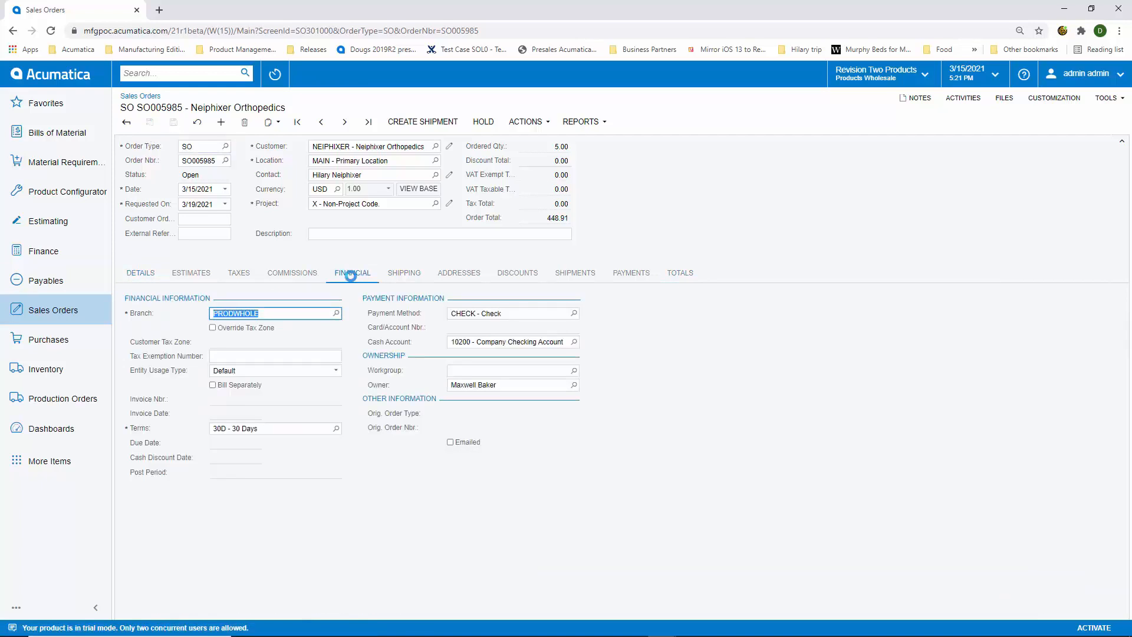
click(576, 312)
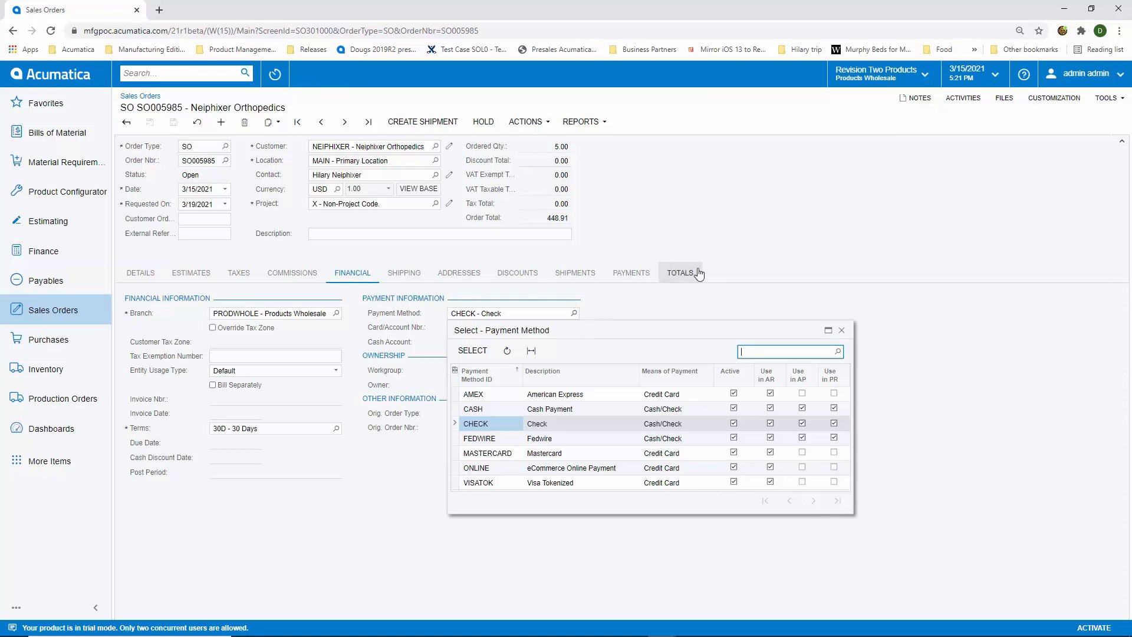
click(759, 249)
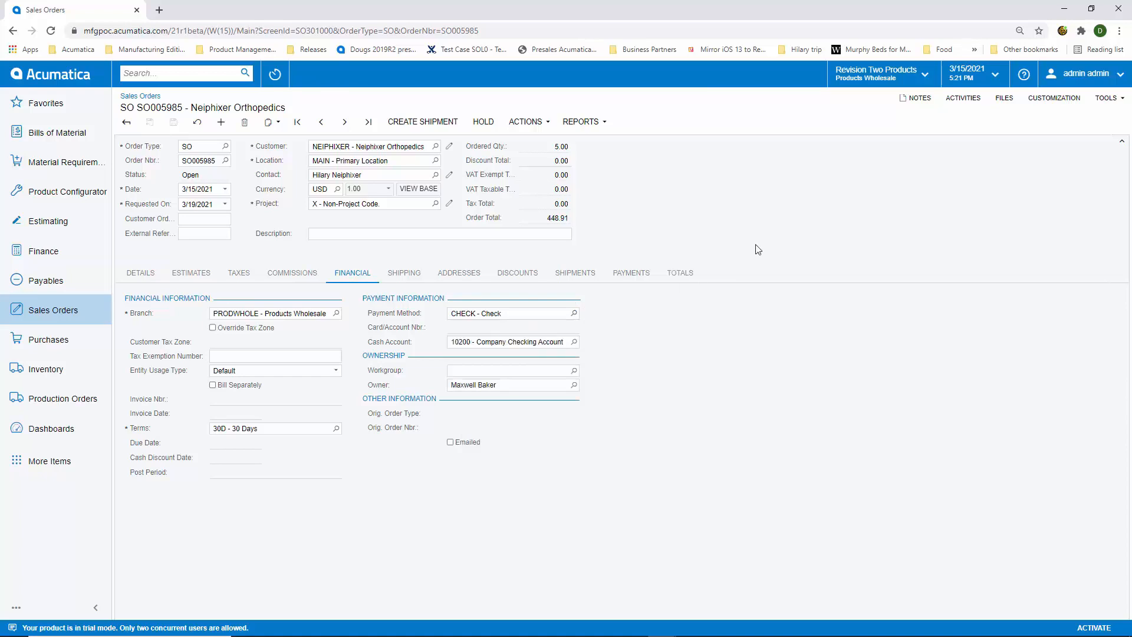
- Email the sales order to the customer and review the sent message in the order's activities
click(526, 121)
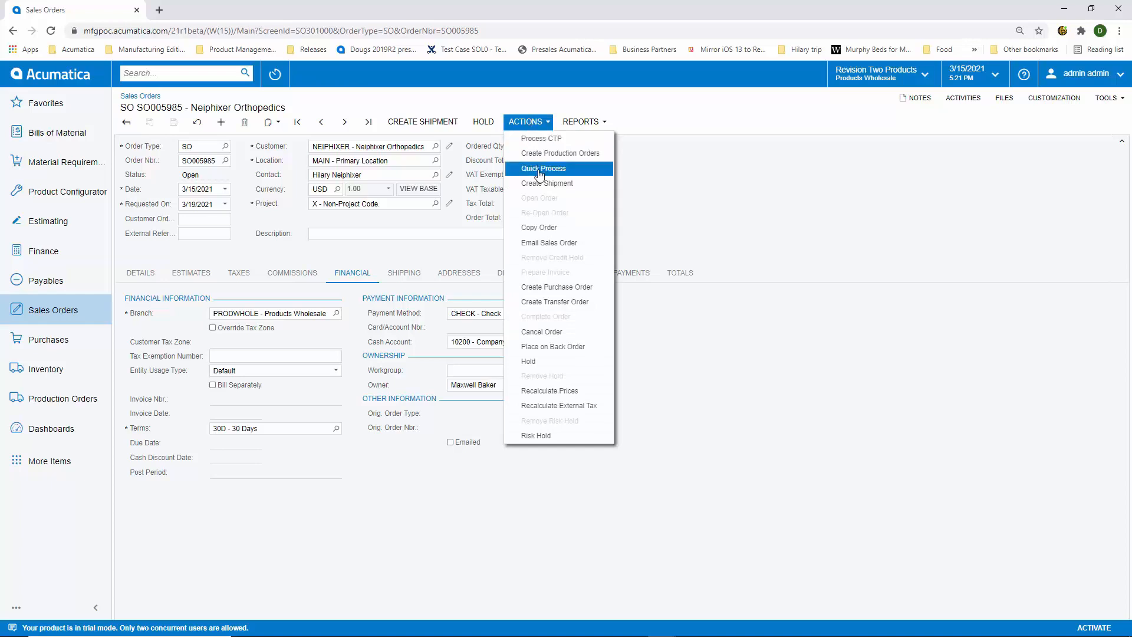
click(540, 242)
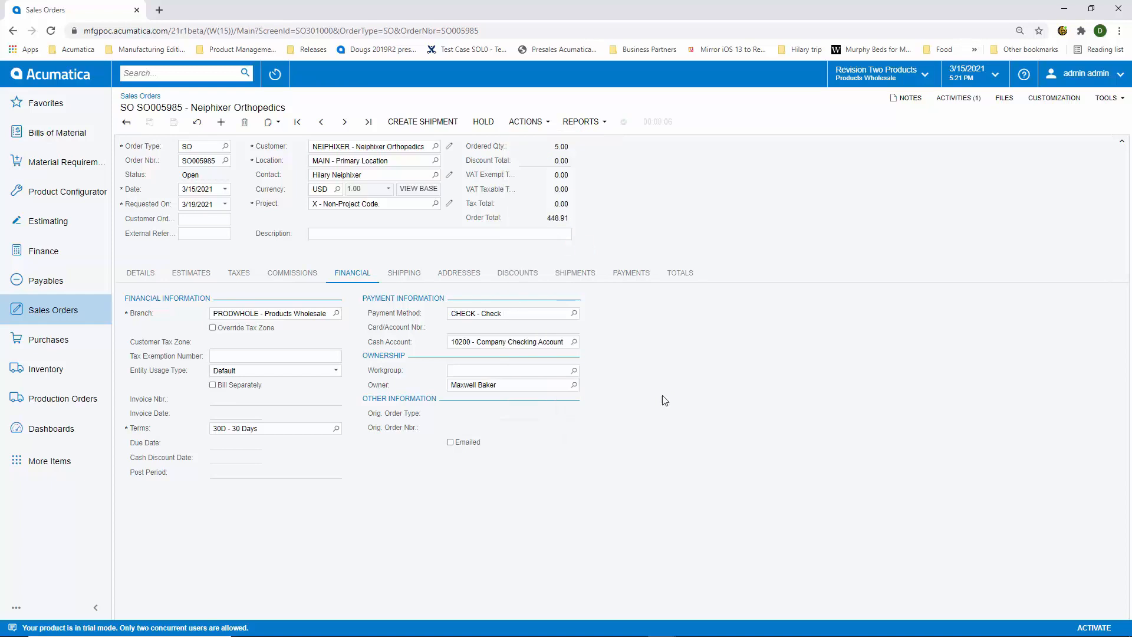
click(958, 99)
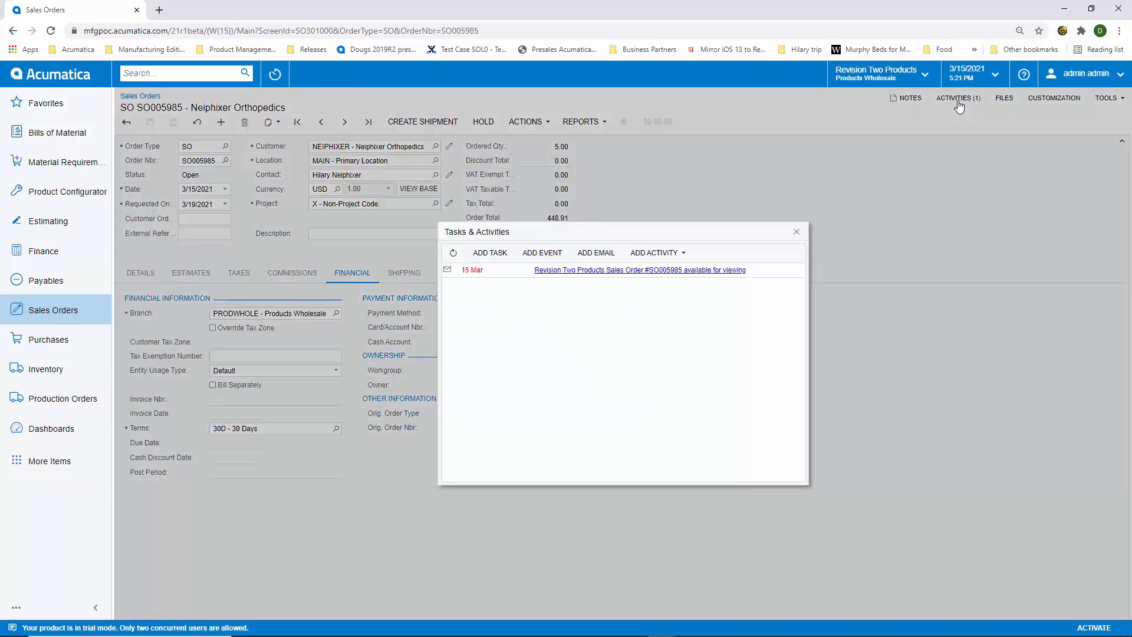
click(650, 276)
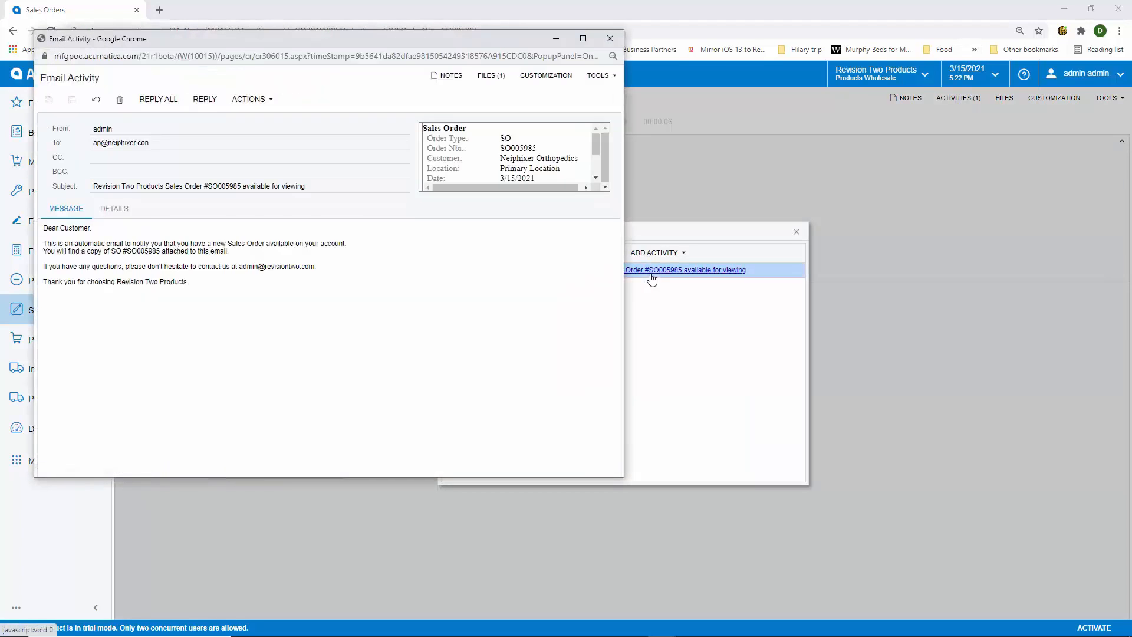
click(610, 39)
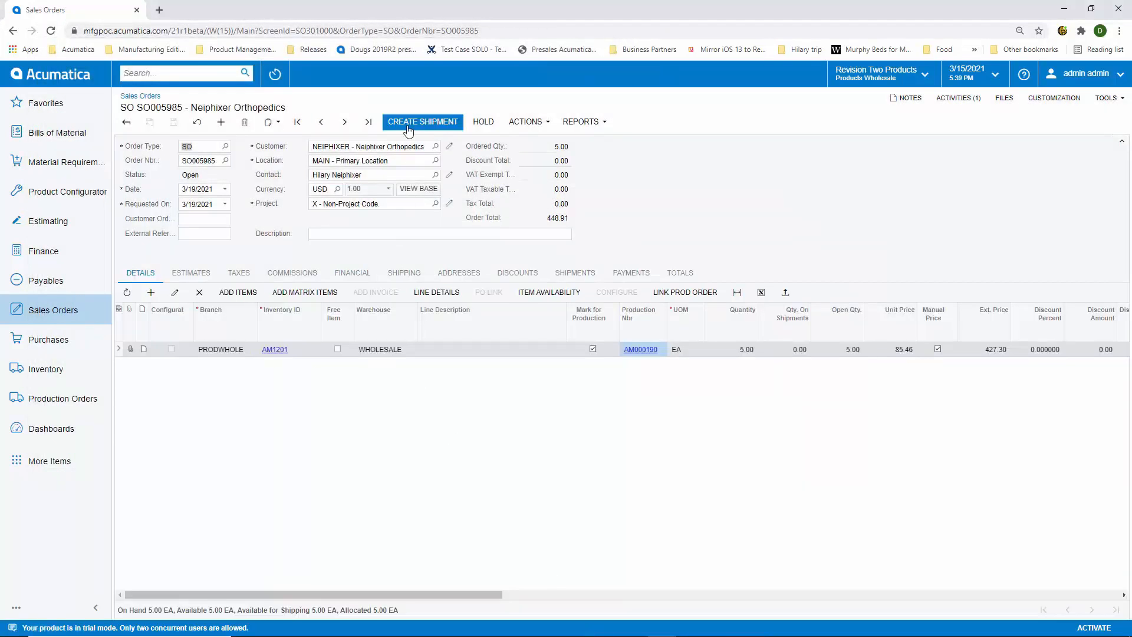
- Create a shipment dated 3/19/2021 from the sales order, and confirm it after checking its package
click(423, 121)
click(711, 384)
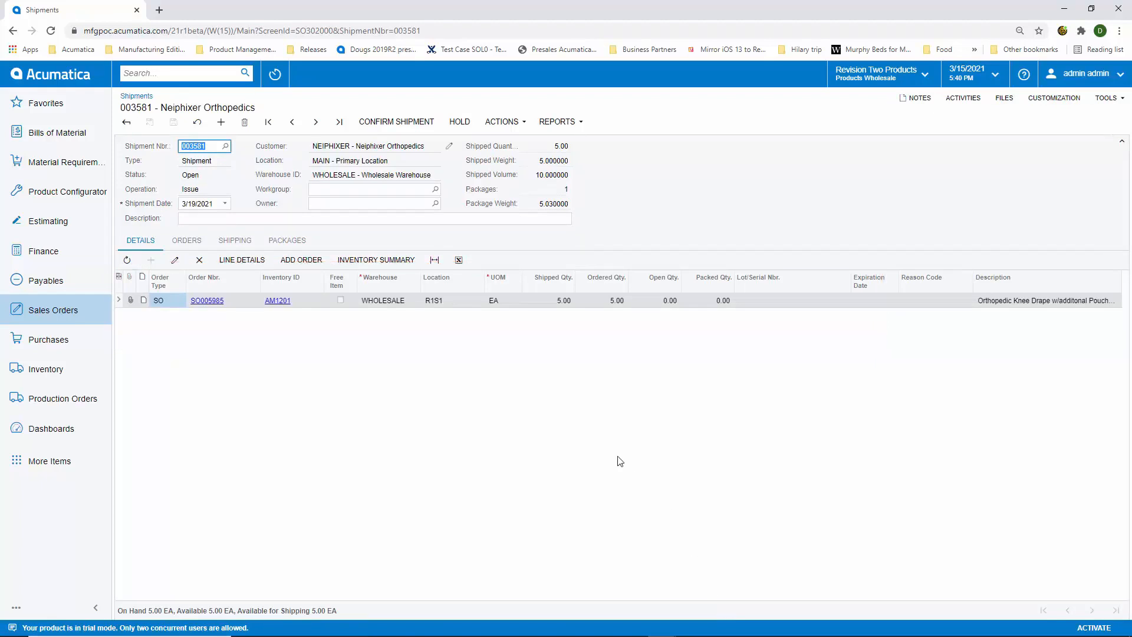
click(293, 241)
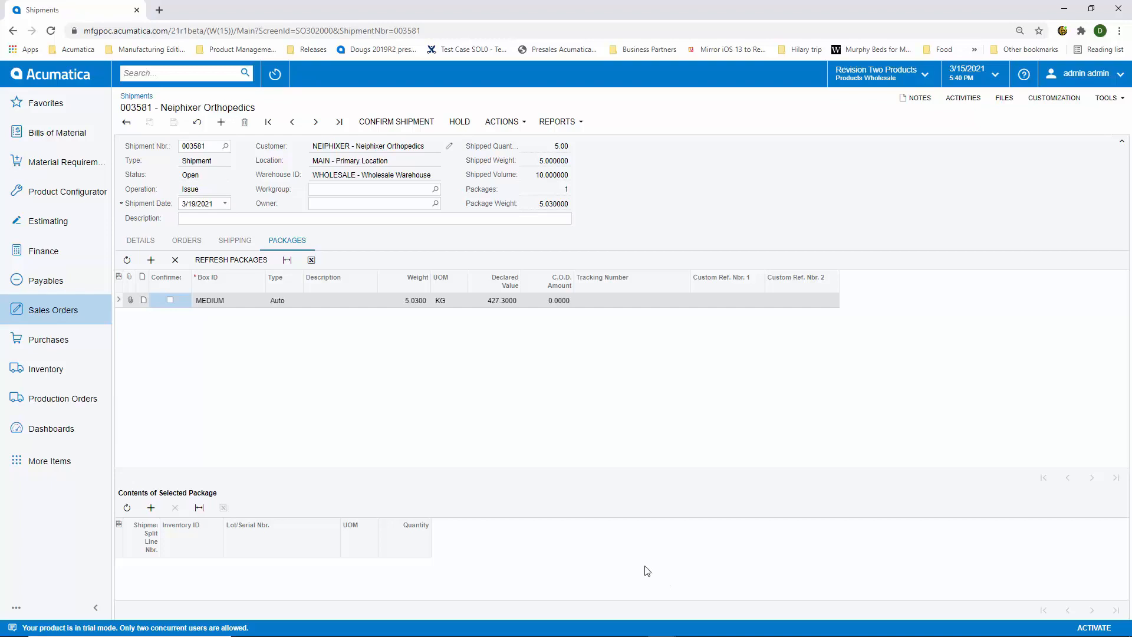
click(404, 121)
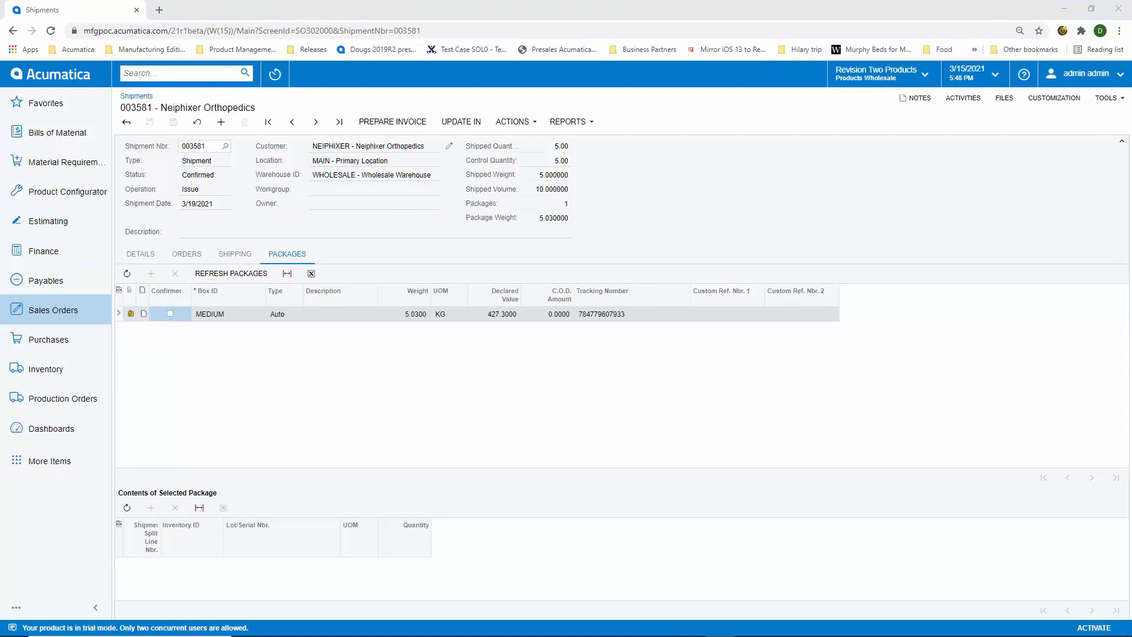
- View the carrier label file attached to the shipment's MEDIUM package, and return to the shipment
click(130, 314)
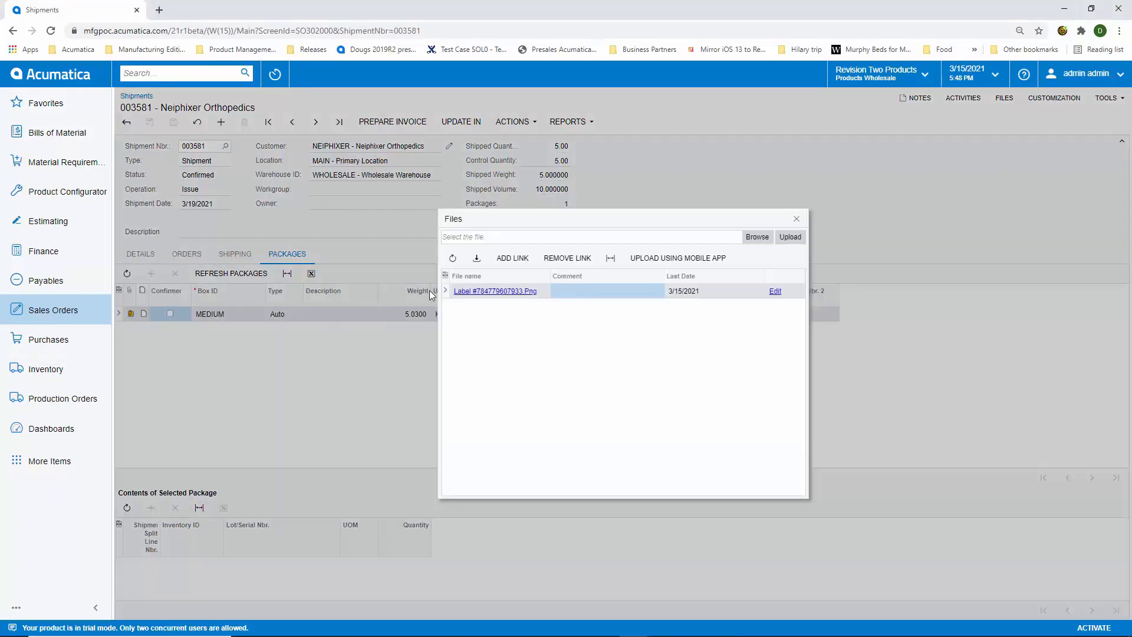
click(475, 293)
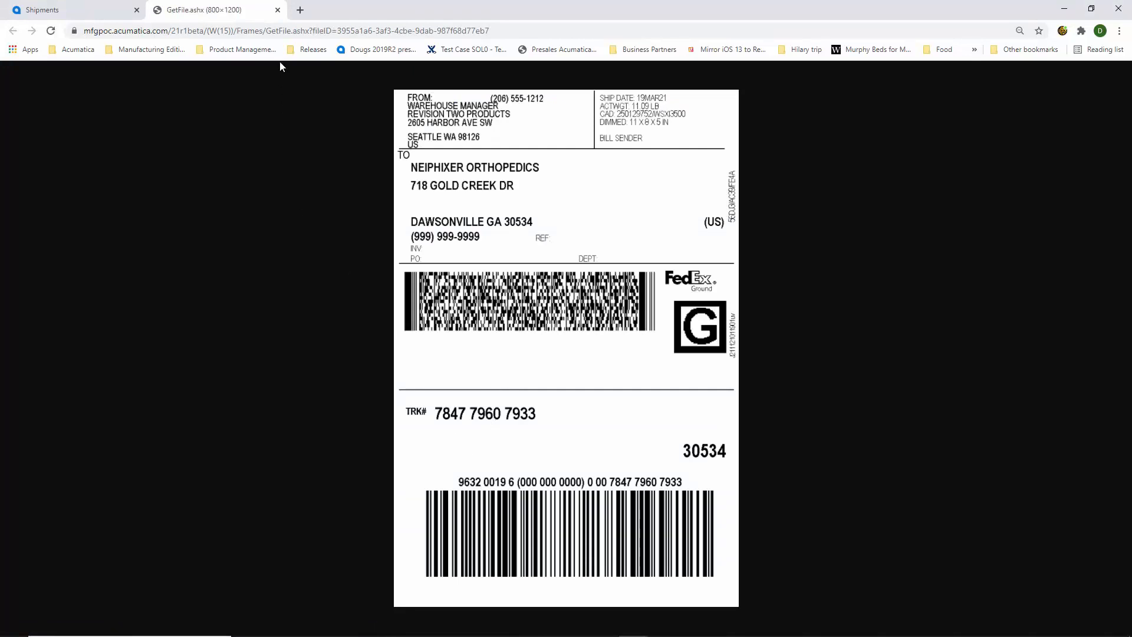
click(278, 10)
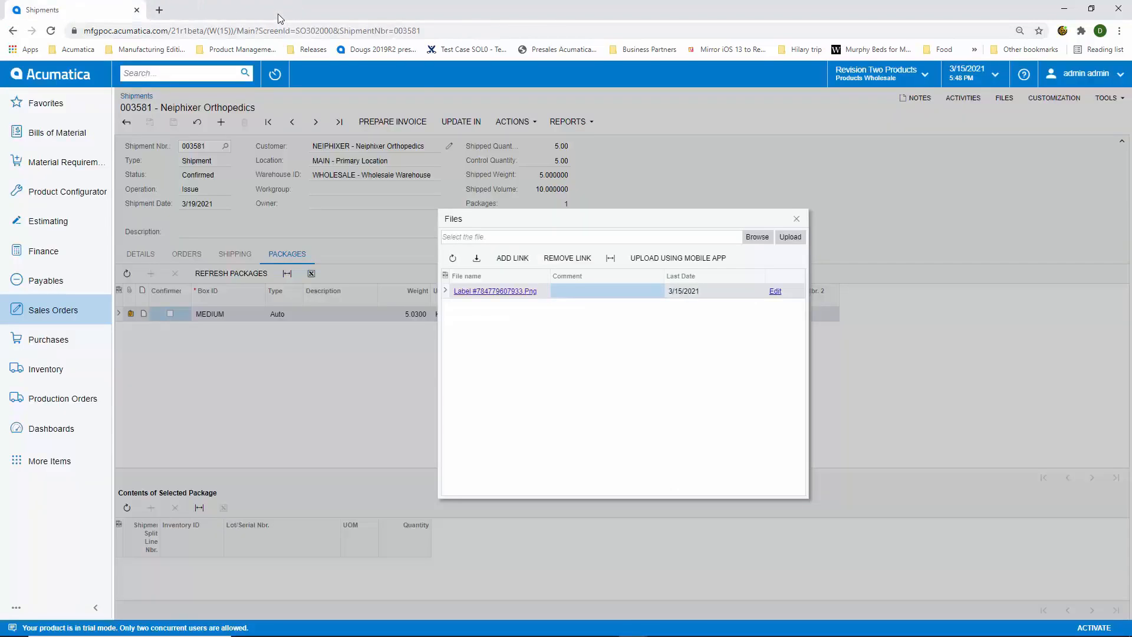
click(797, 219)
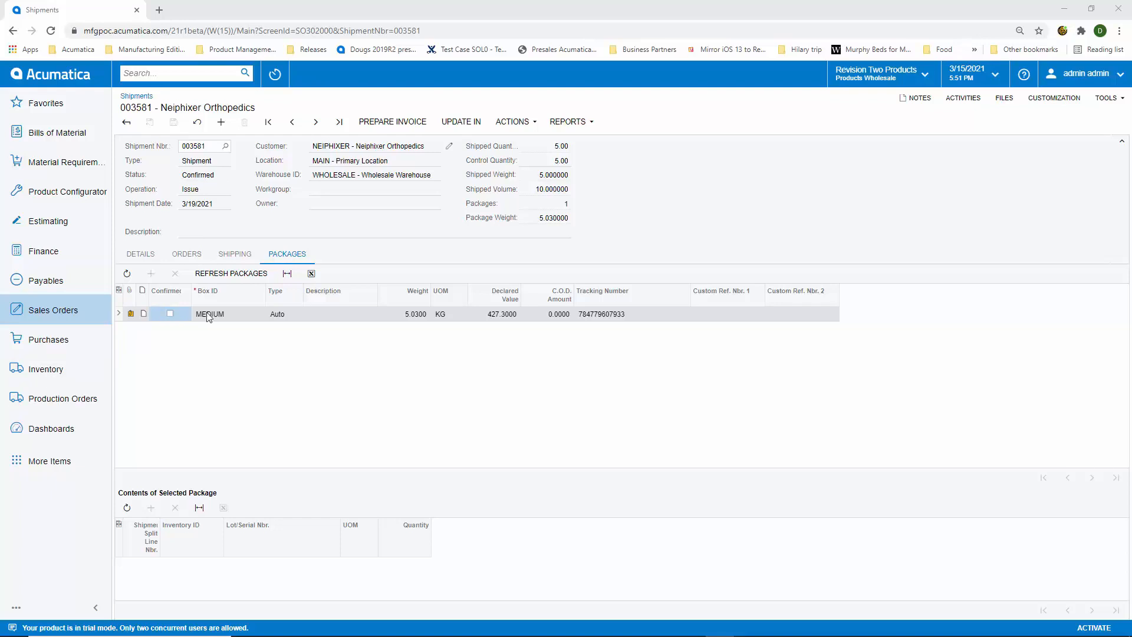
- Prepare the invoice from the confirmed shipment and print it
click(392, 122)
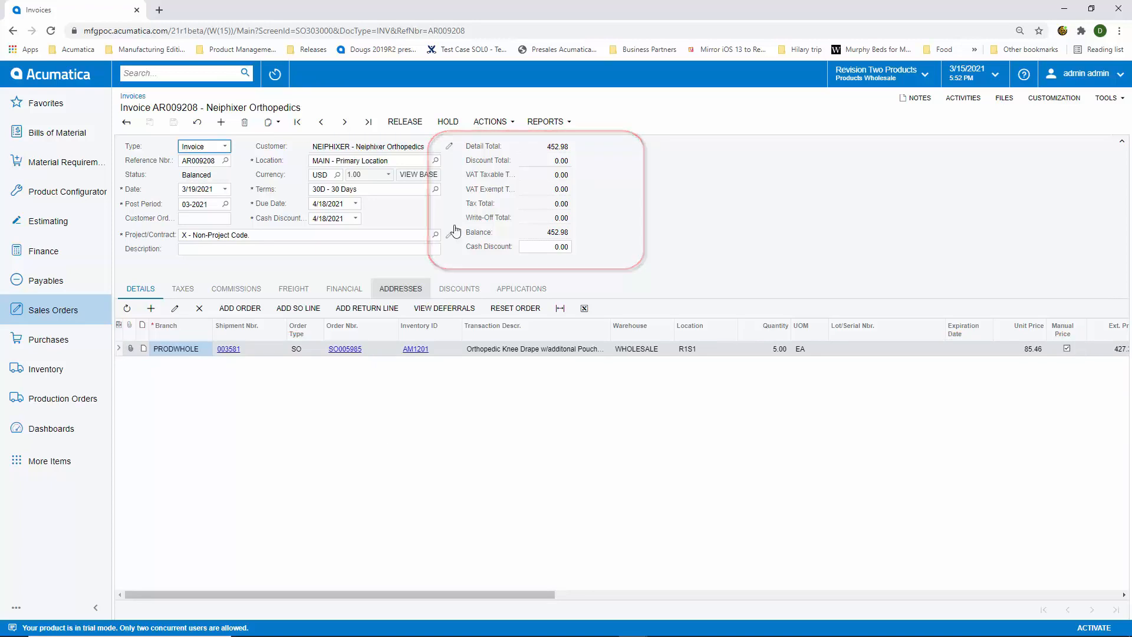
click(545, 125)
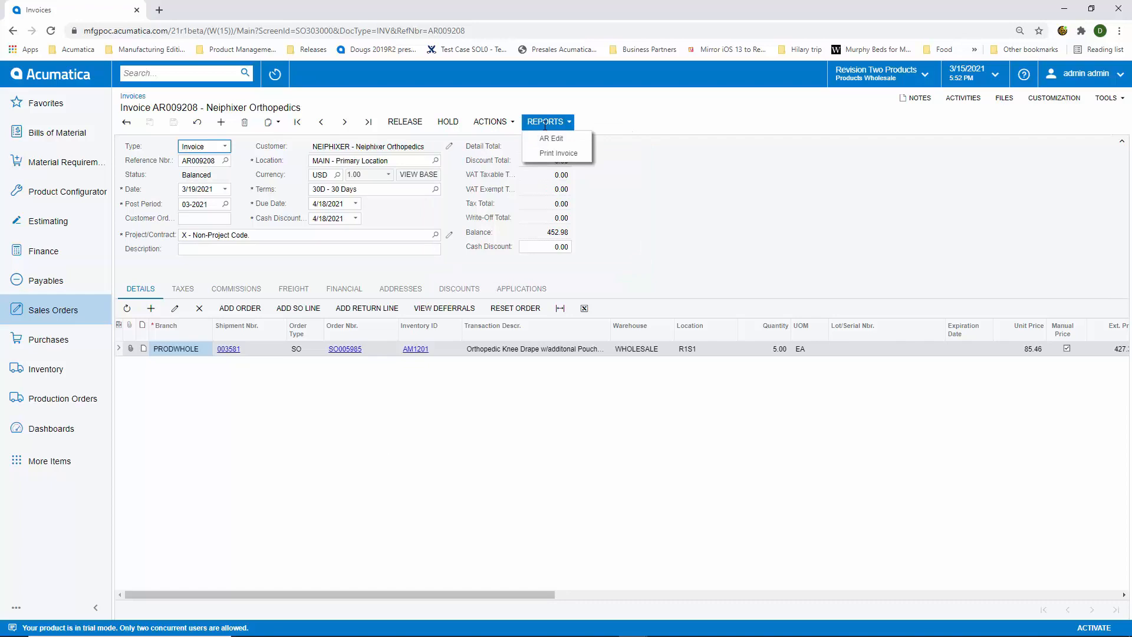
click(549, 153)
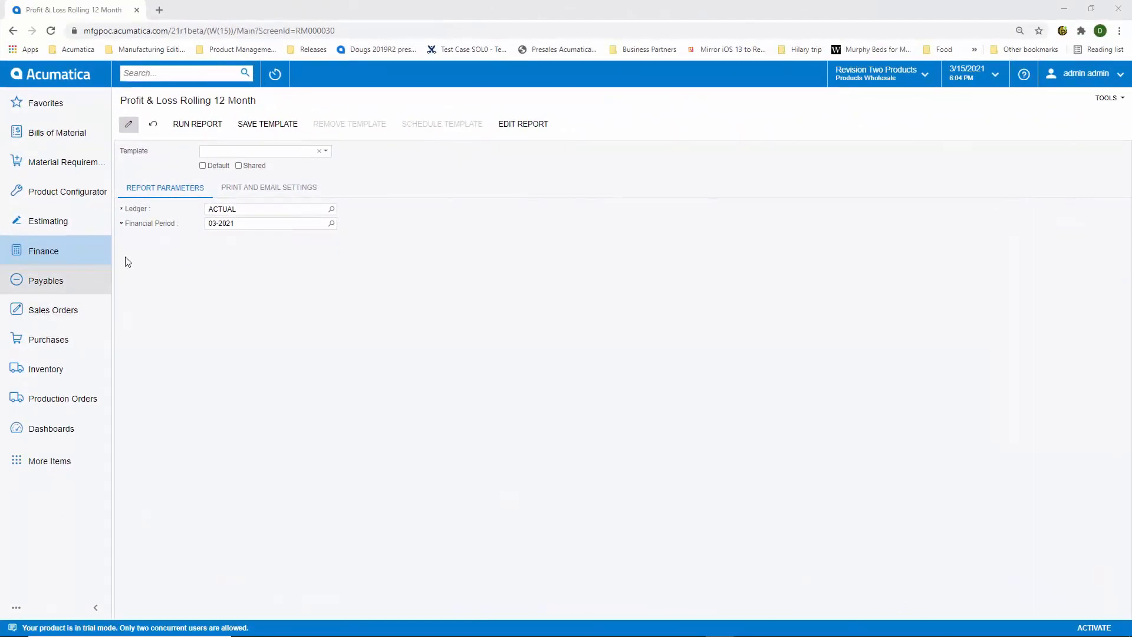
- Run the Profit & Loss Rolling 12 Month report for 03-2021, and review the general ledger details behind that period's COGS - Inventory amount
click(199, 127)
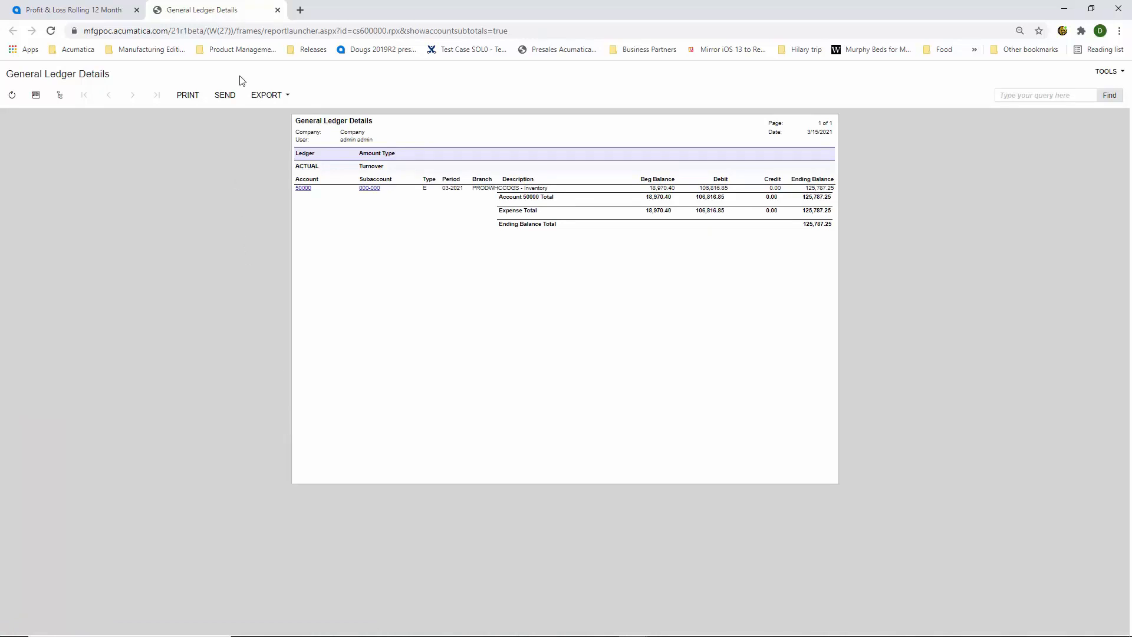
click(277, 10)
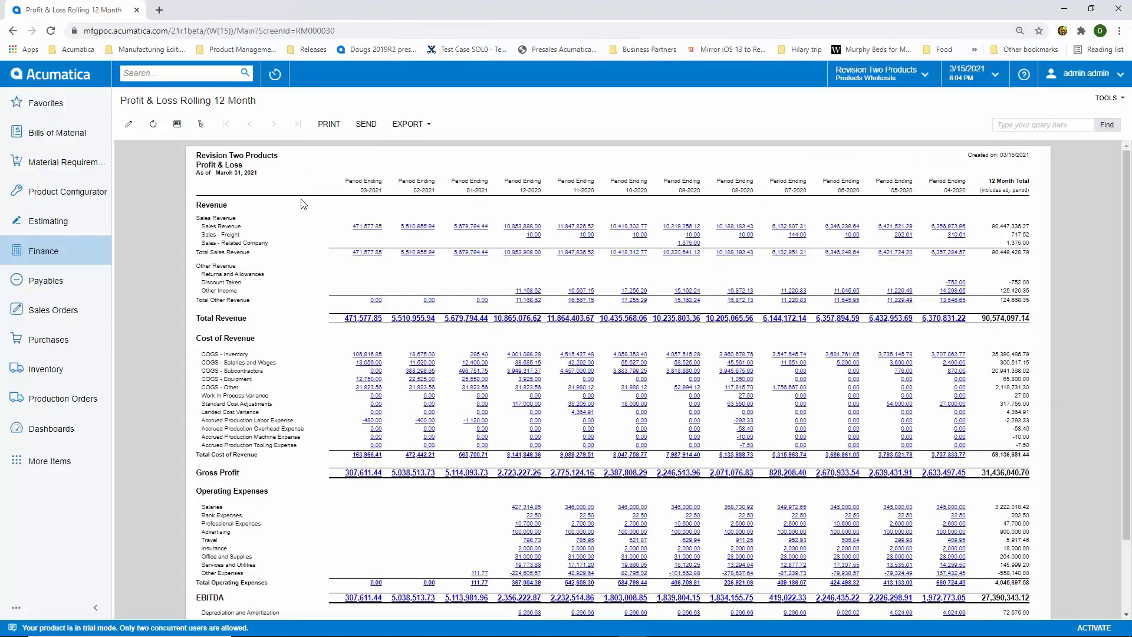
- View the profit and loss figures for the Products Retail Branch, and return to the consolidated report with the report tree hidden
click(201, 124)
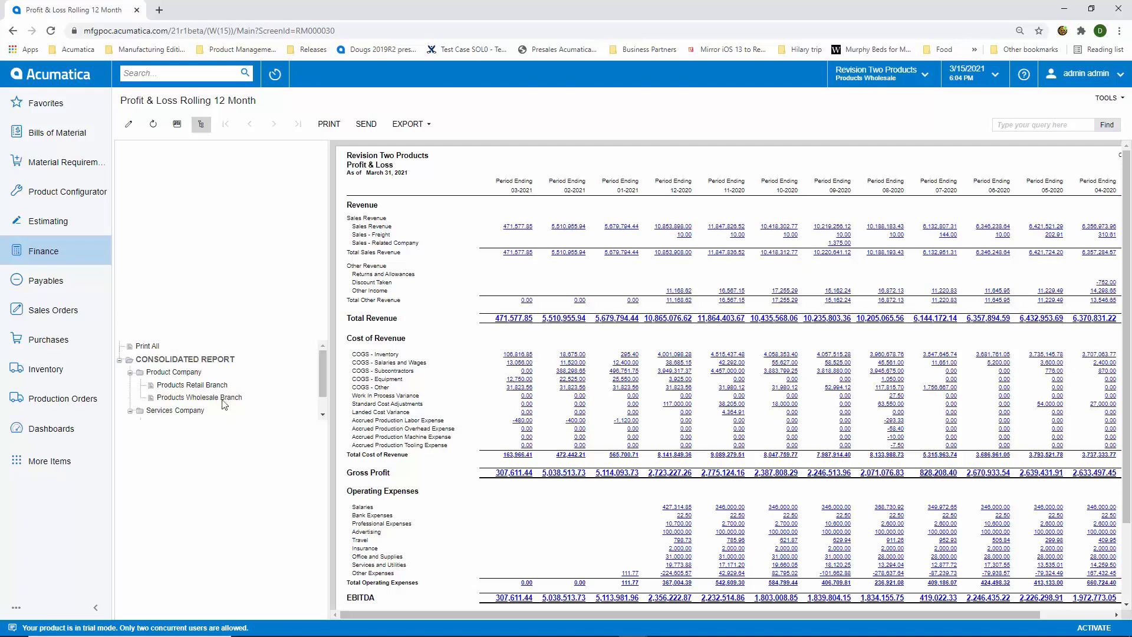
click(206, 386)
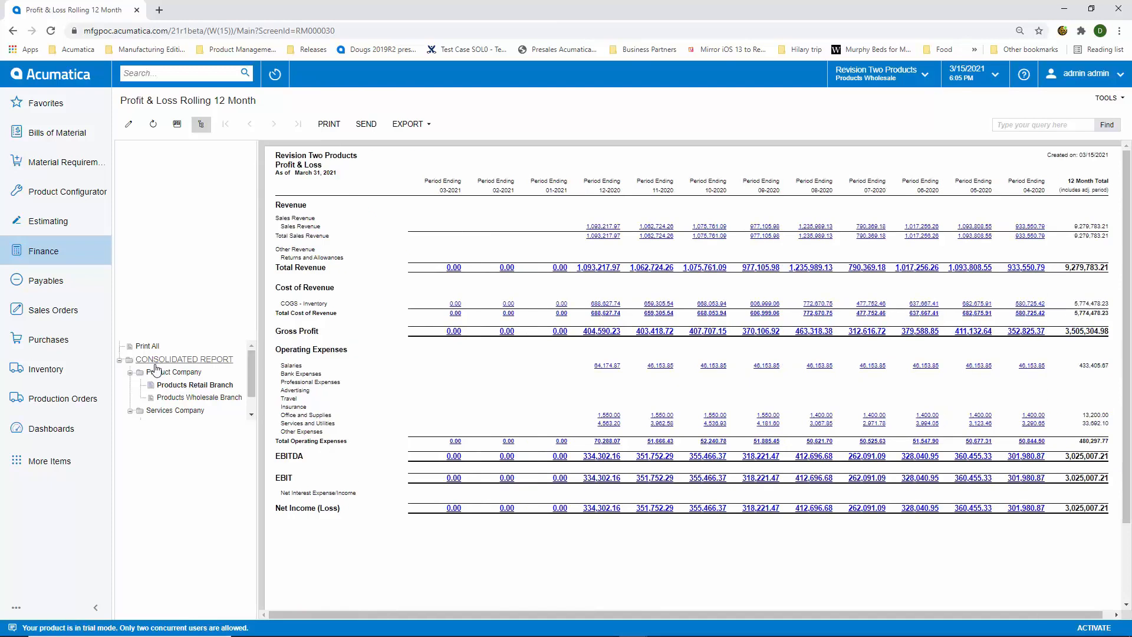
click(177, 359)
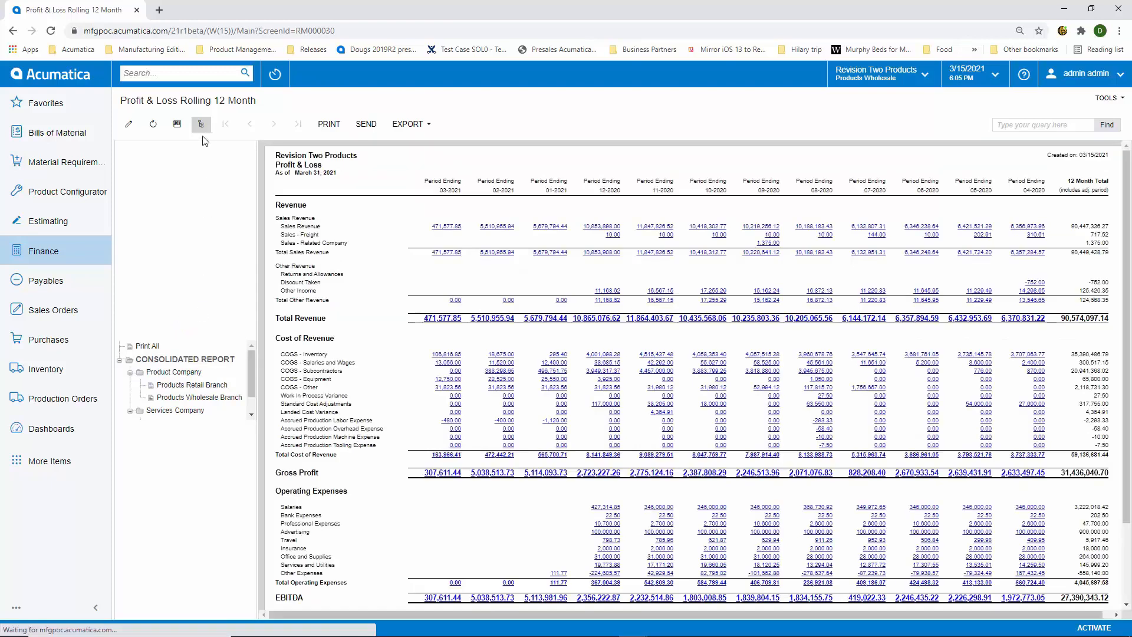
click(201, 125)
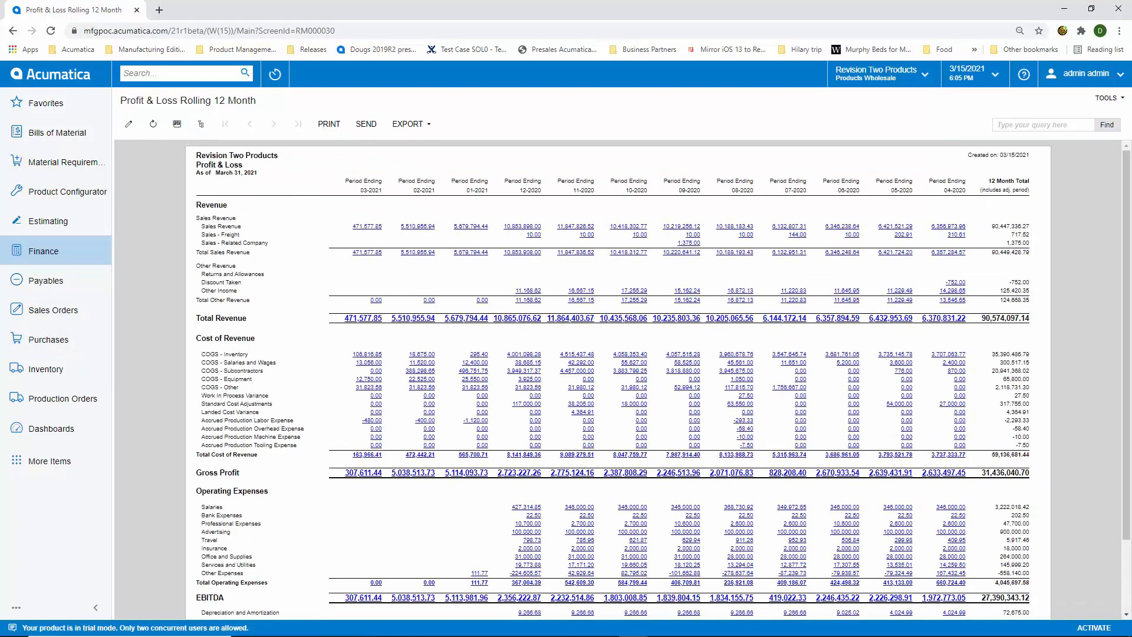